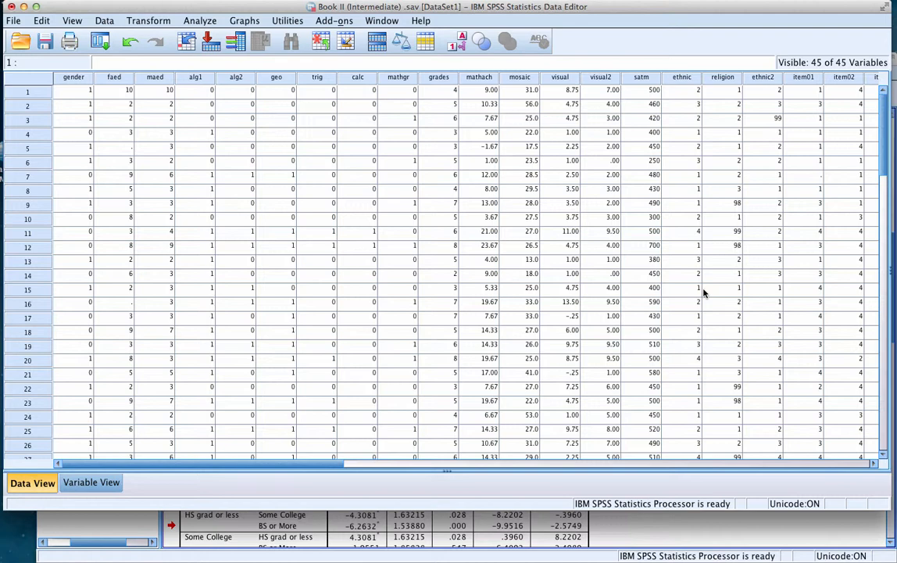
# Review the Tests of Between-Subjects Effects output and the cell comparison tables in Simple Effects Analysis Chapter 9.docx in Word
pyautogui.click(691, 524)
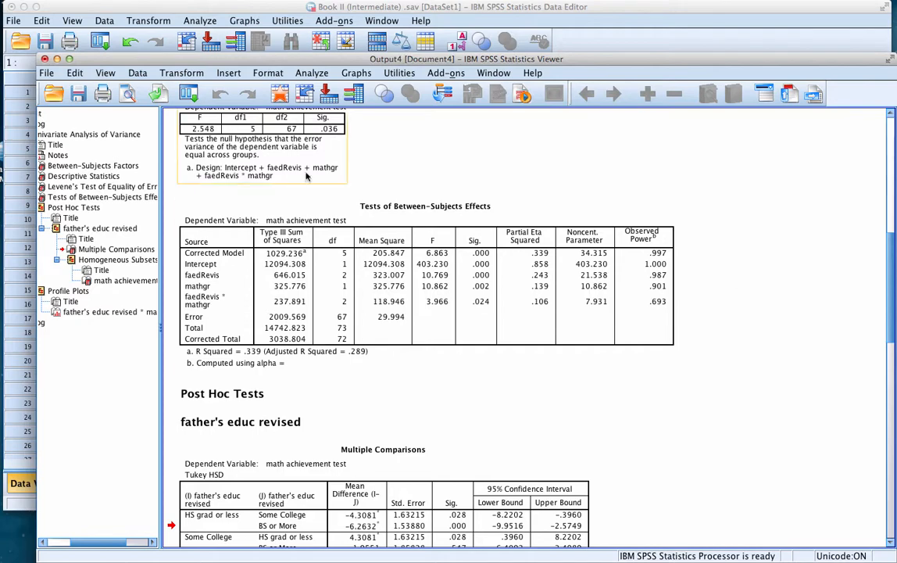
pyautogui.click(56, 59)
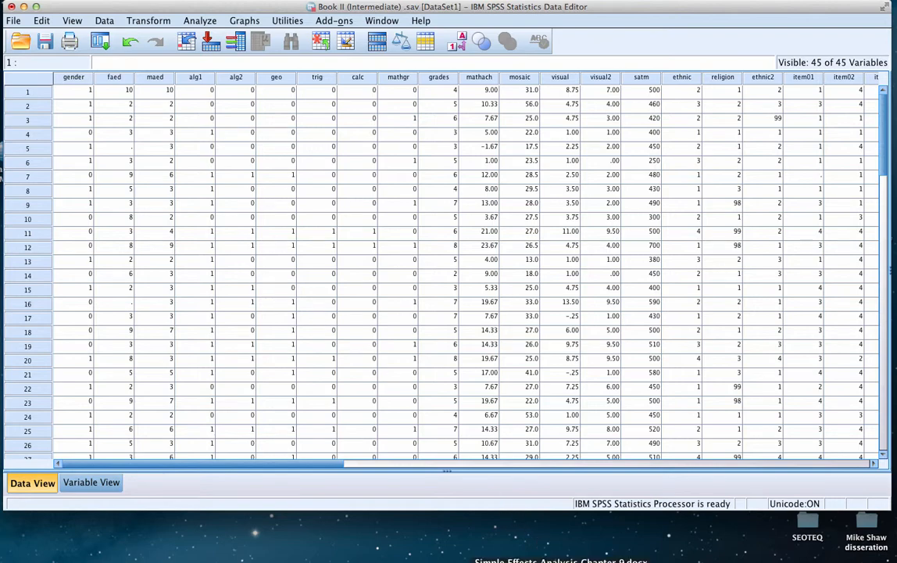
pyautogui.click(561, 559)
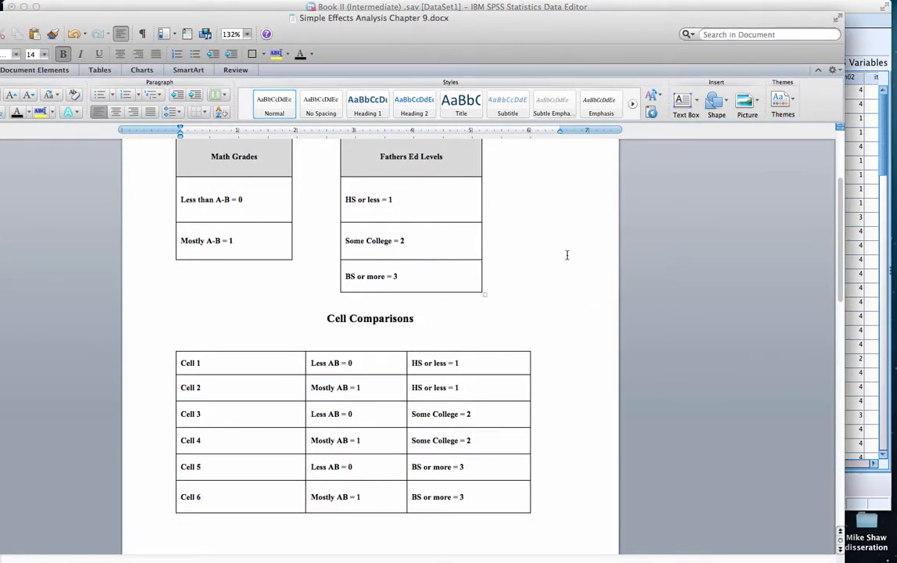
pyautogui.scroll(2, 594, 282)
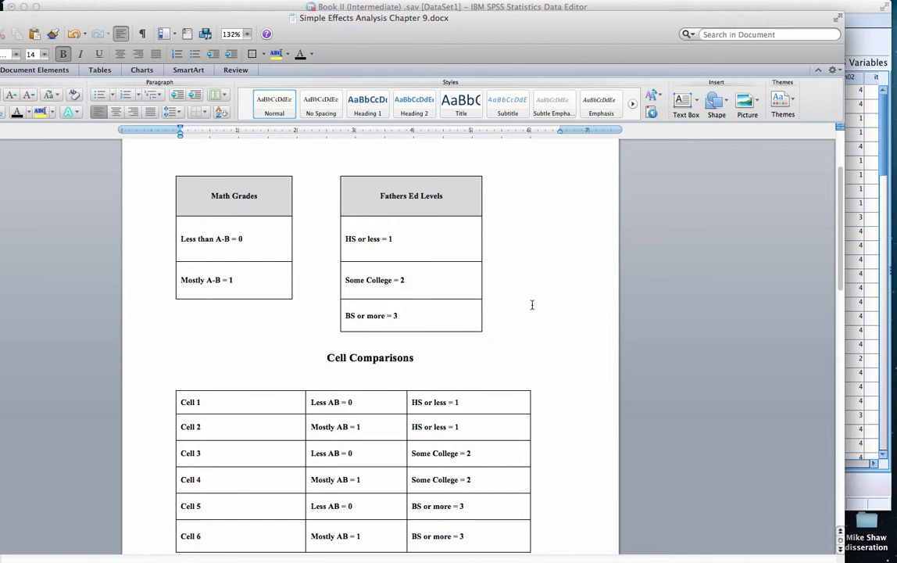
pyautogui.scroll(-3, 531, 304)
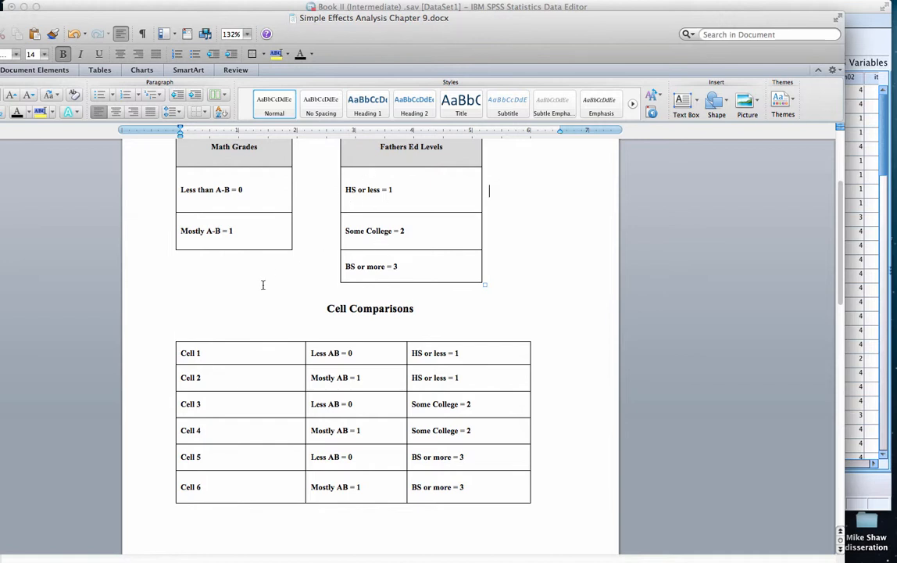
pyautogui.scroll(-3, 641, 296)
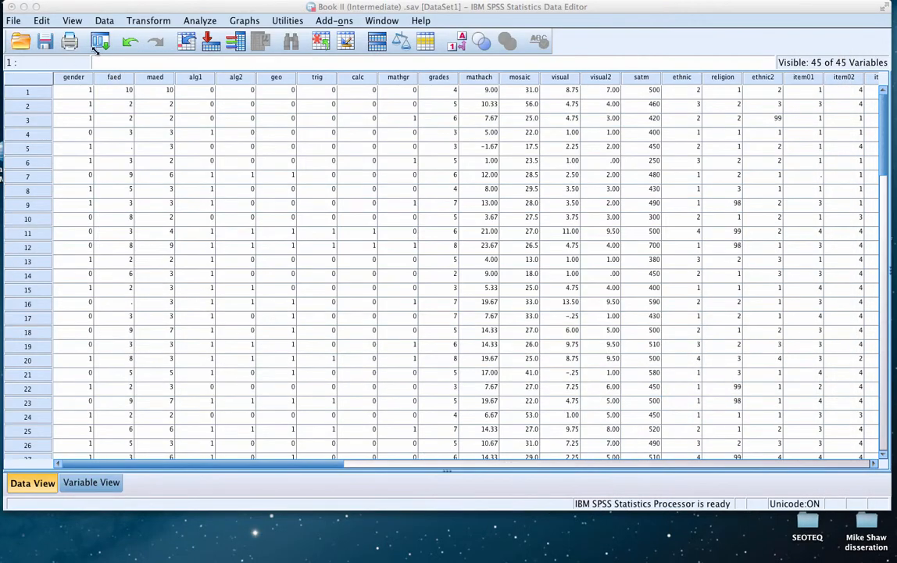
# Start computing a new variable in the SPSS data set with cellcode as the target variable
pyautogui.click(145, 24)
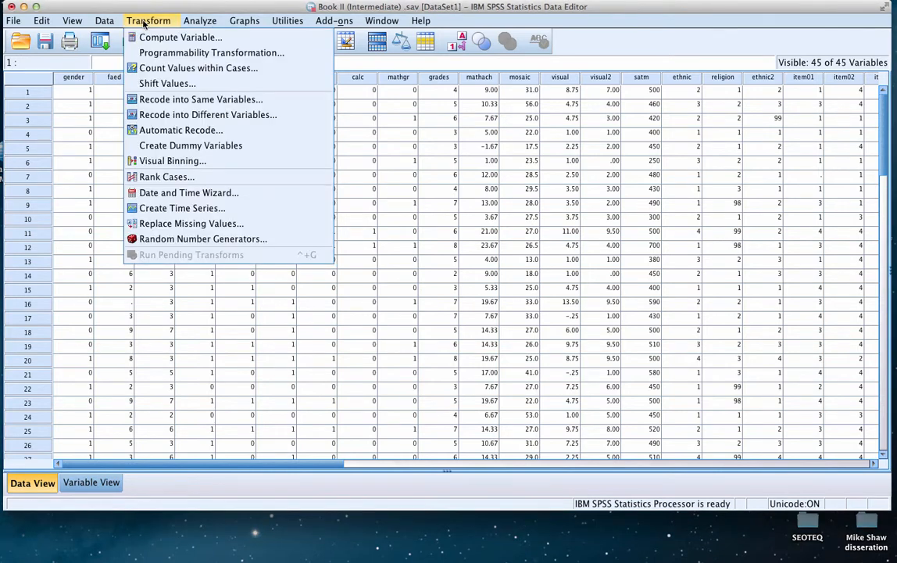
pyautogui.click(137, 37)
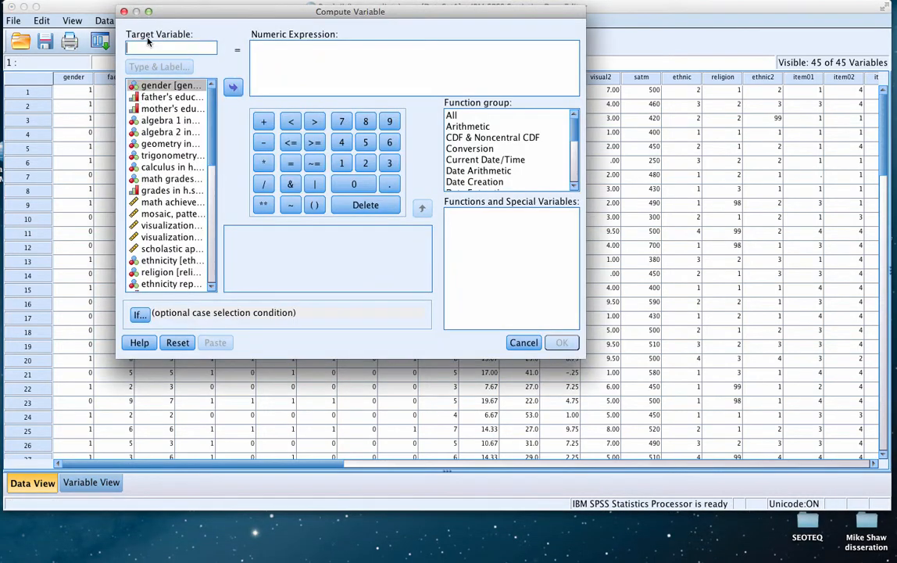
pyautogui.write('c')
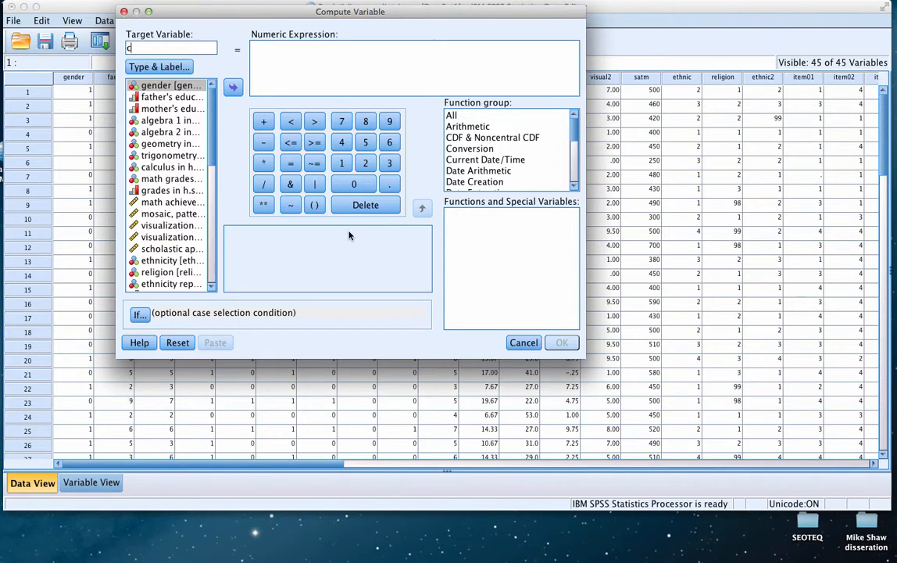
pyautogui.write('ellcode')
# Give the cellcode variable the label "Six new cell codes"
pyautogui.click(176, 70)
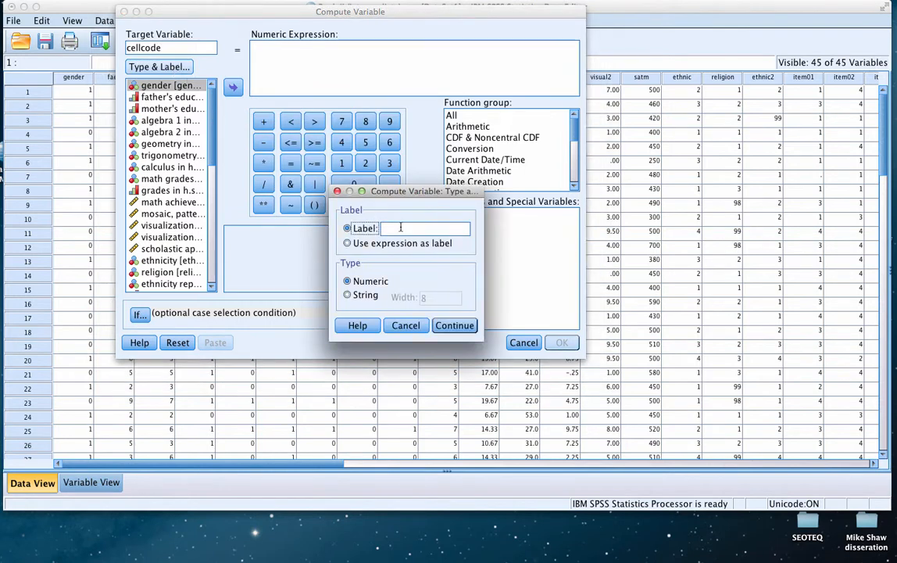
pyautogui.write('Six rew Cell codes')
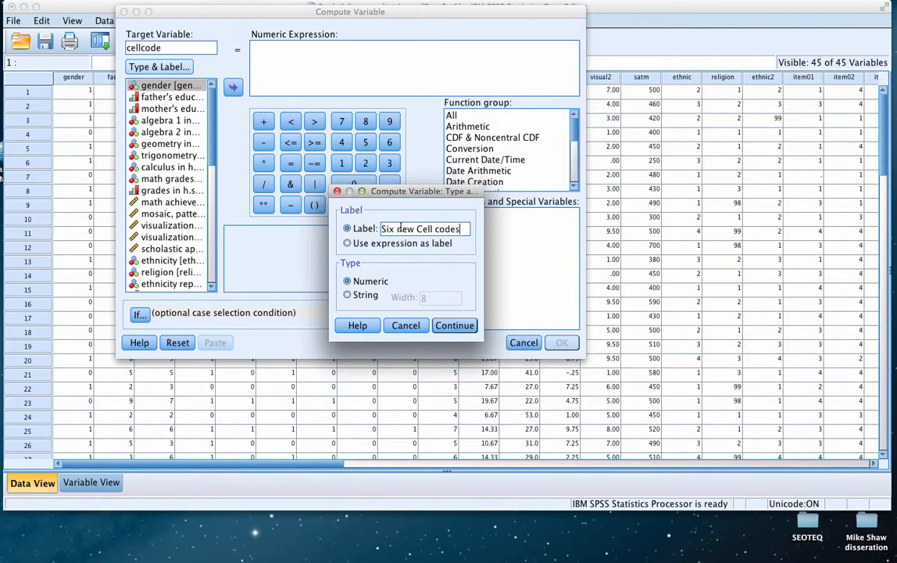
pyautogui.click(420, 228)
pyautogui.press('BackSpace')
pyautogui.write('c')
pyautogui.click(453, 326)
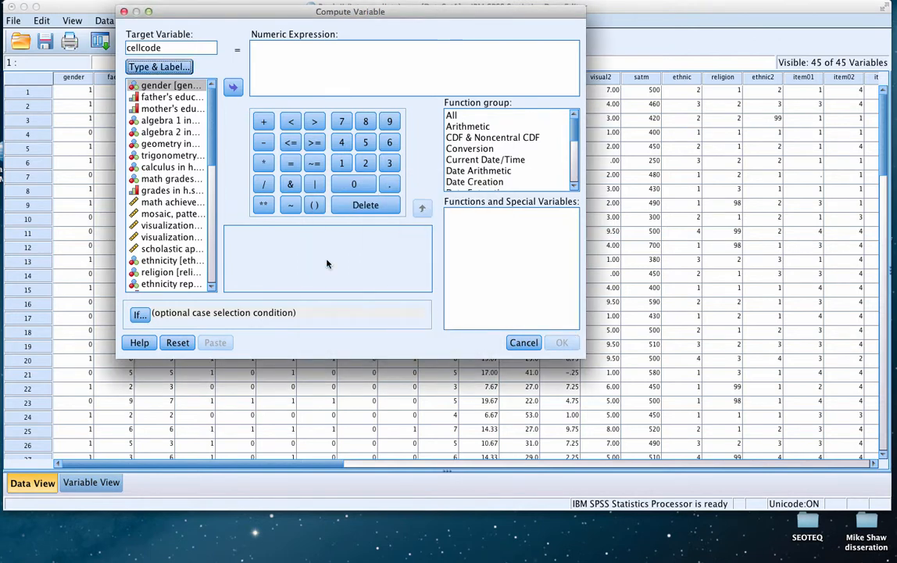
# Set the numeric expression to 1 and include only cases that satisfy a condition
pyautogui.click(275, 54)
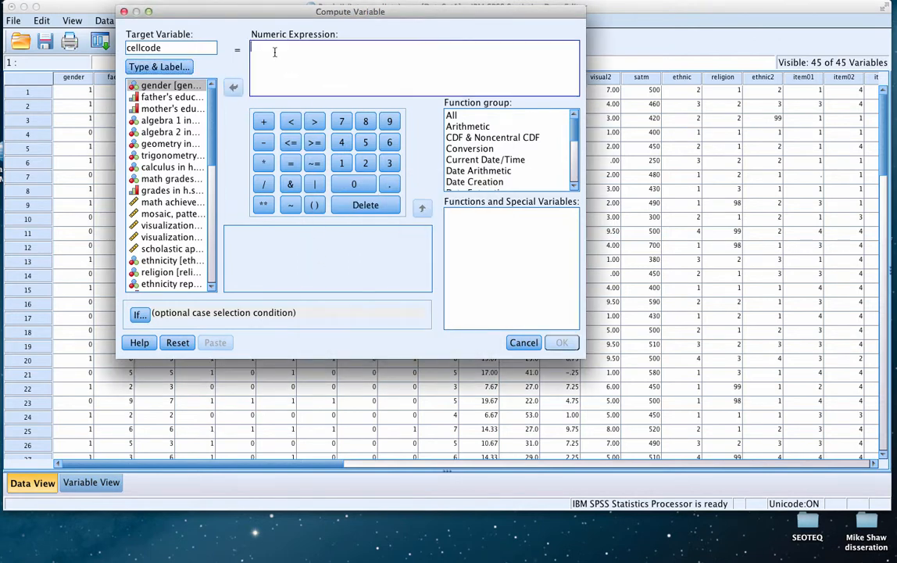
pyautogui.write('1')
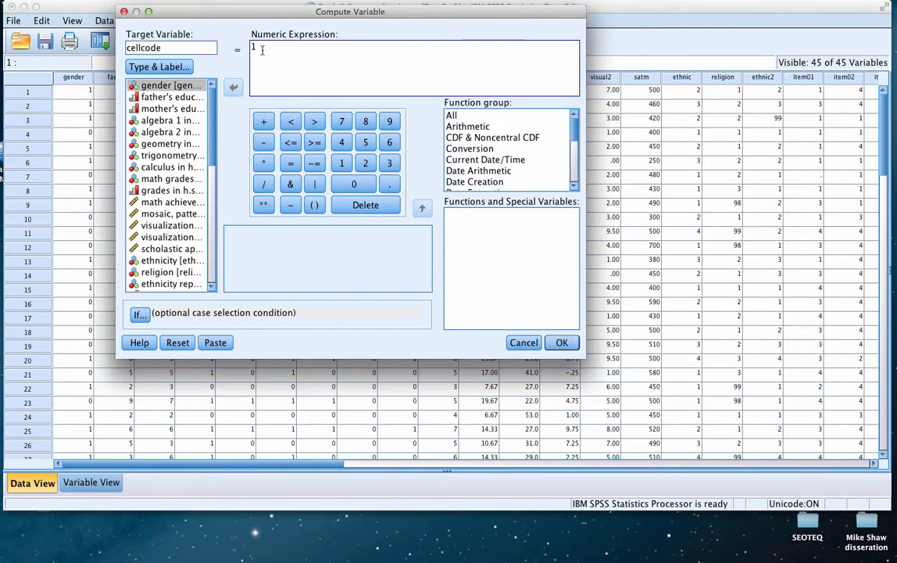
pyautogui.click(137, 314)
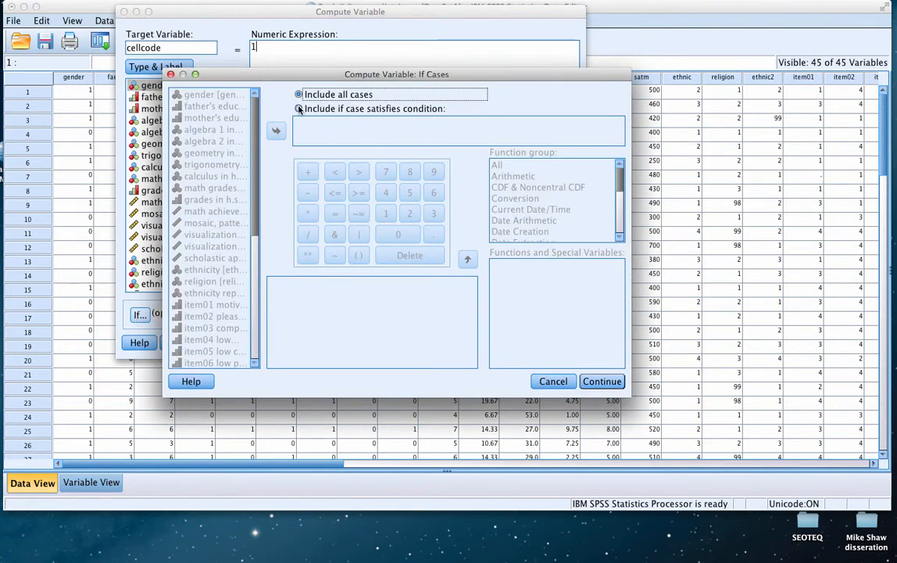
pyautogui.click(299, 109)
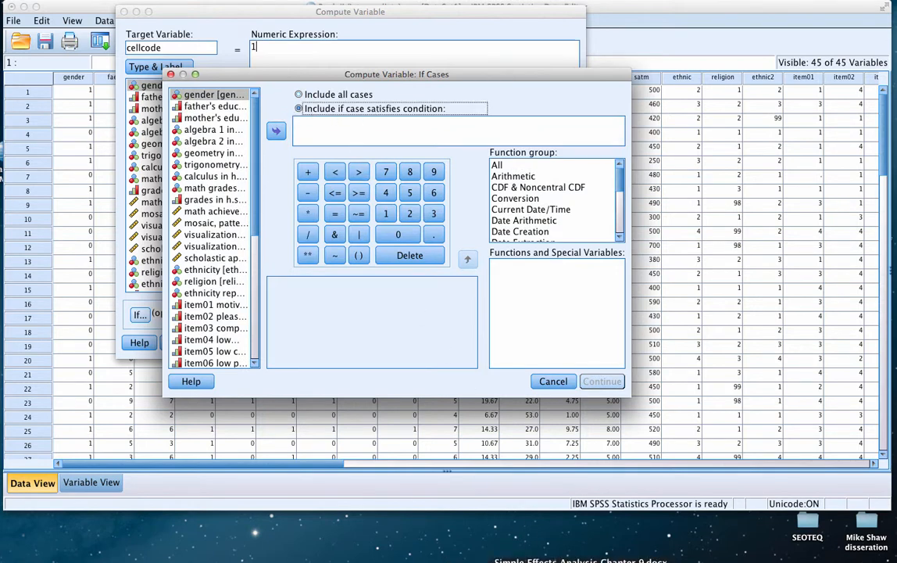
# Check the Cell 1 coding in the Word document and start the SPSS case condition with "mathgr=0 &"
pyautogui.click(578, 561)
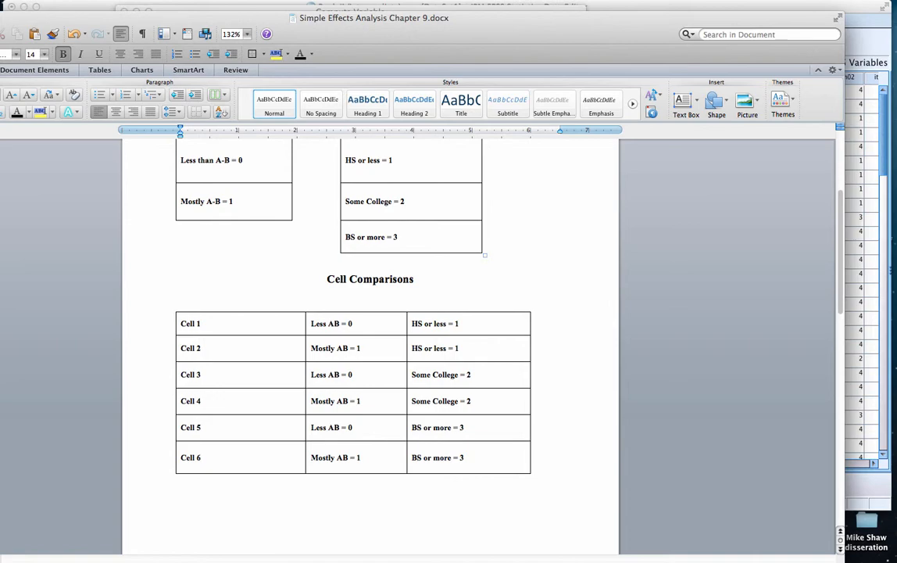
pyautogui.press('super+m')
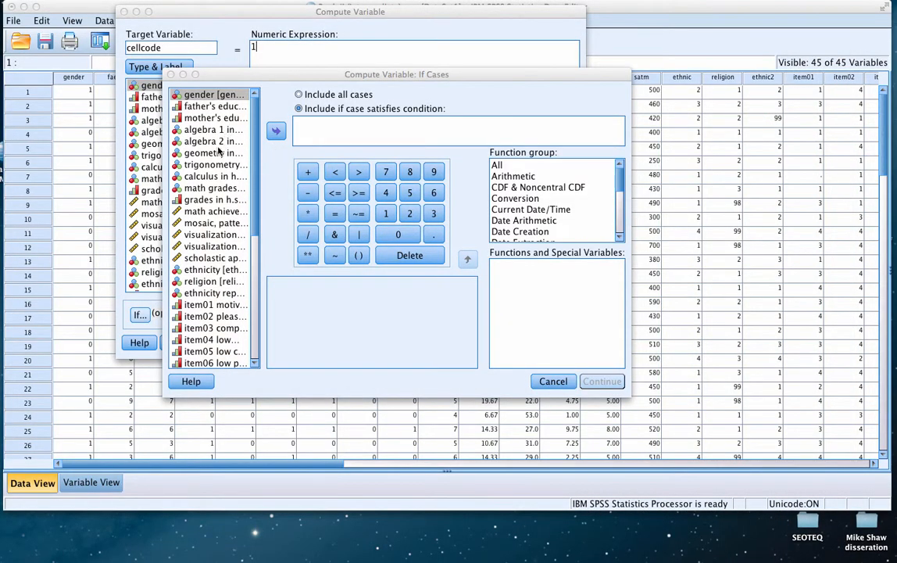
pyautogui.click(214, 189)
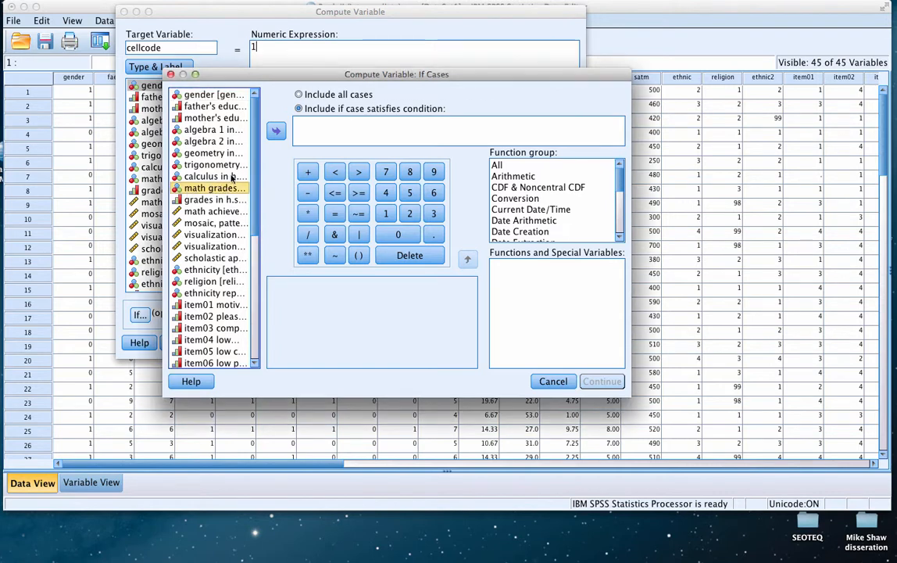
pyautogui.click(275, 132)
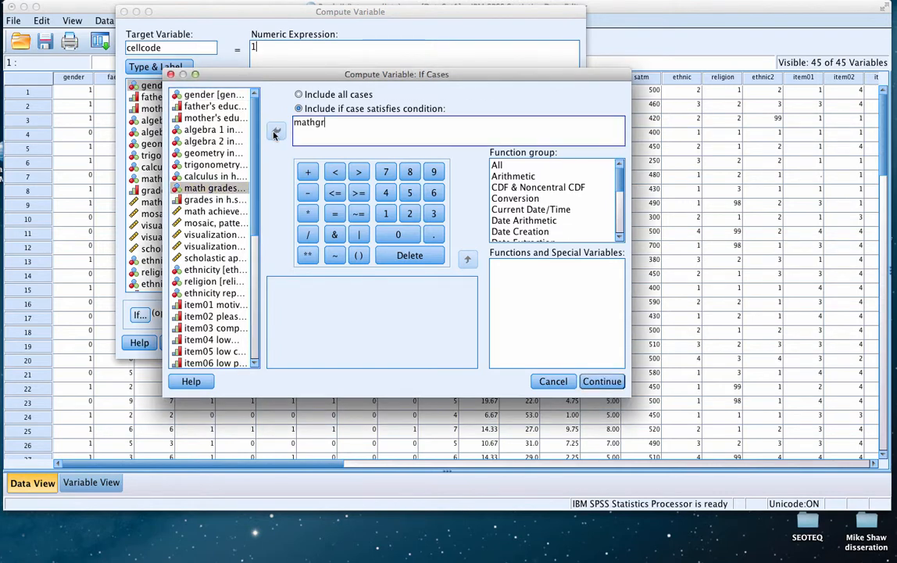
pyautogui.write('=0 &')
# Complete the condition with the revised father's education variable as faedRevis=1 and run the computation
pyautogui.scroll(-5, 261, 276)
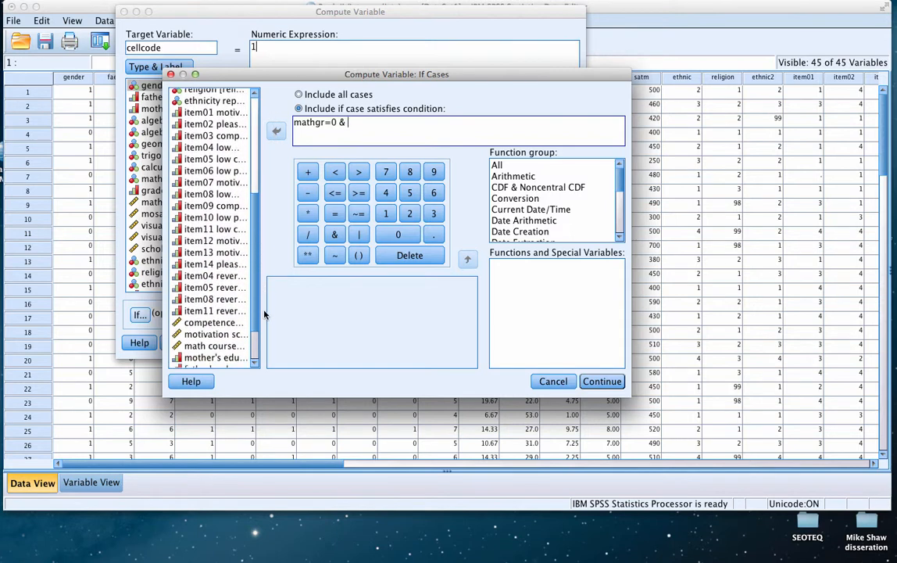
pyautogui.scroll(-3, 264, 314)
pyautogui.click(211, 315)
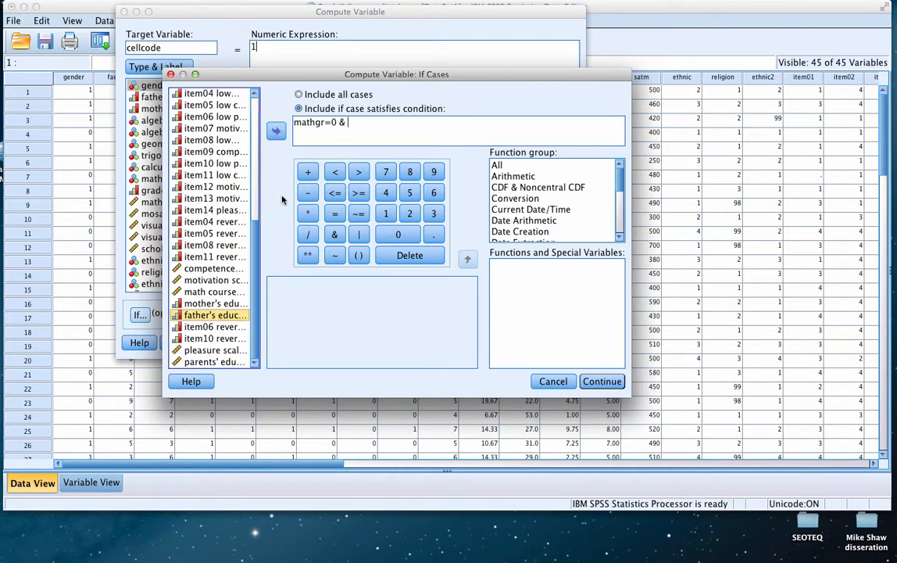
pyautogui.click(276, 132)
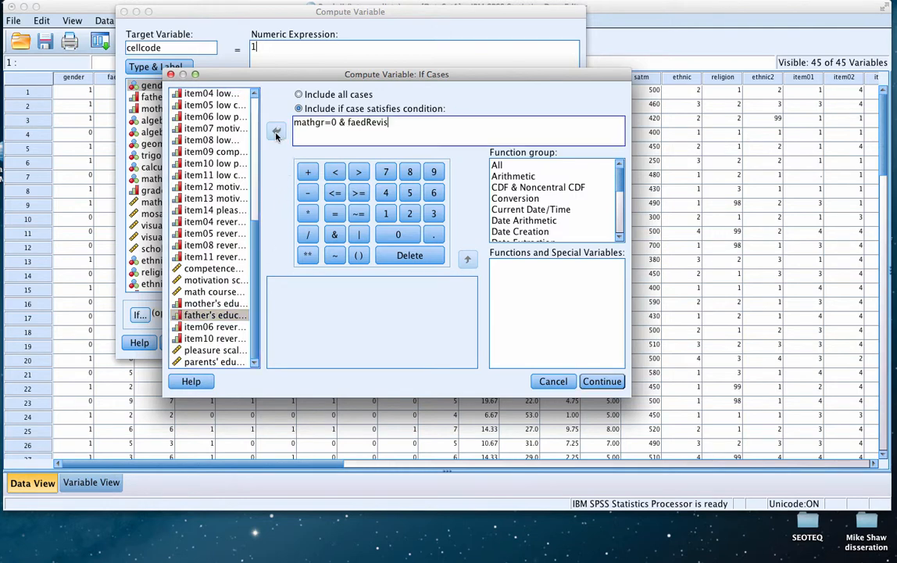
pyautogui.write('=1')
pyautogui.click(590, 383)
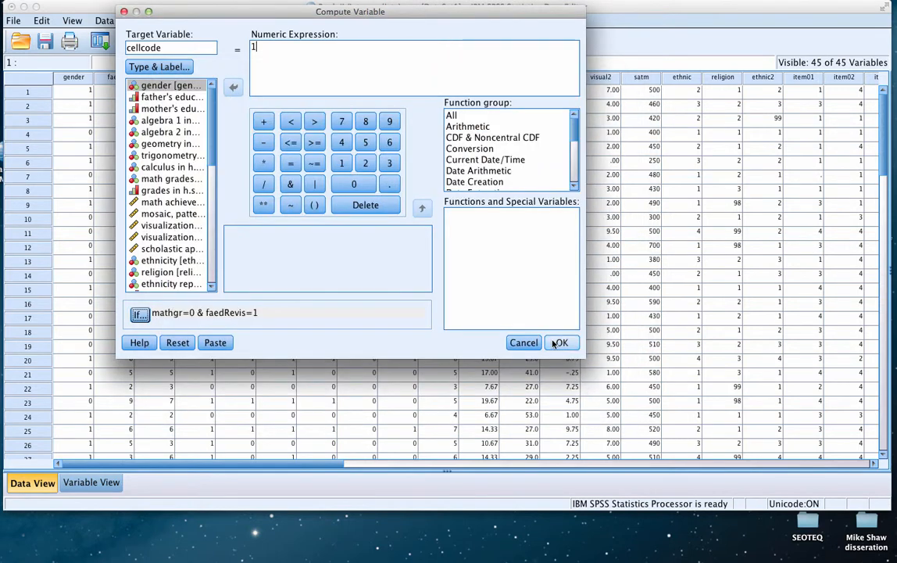
pyautogui.click(554, 343)
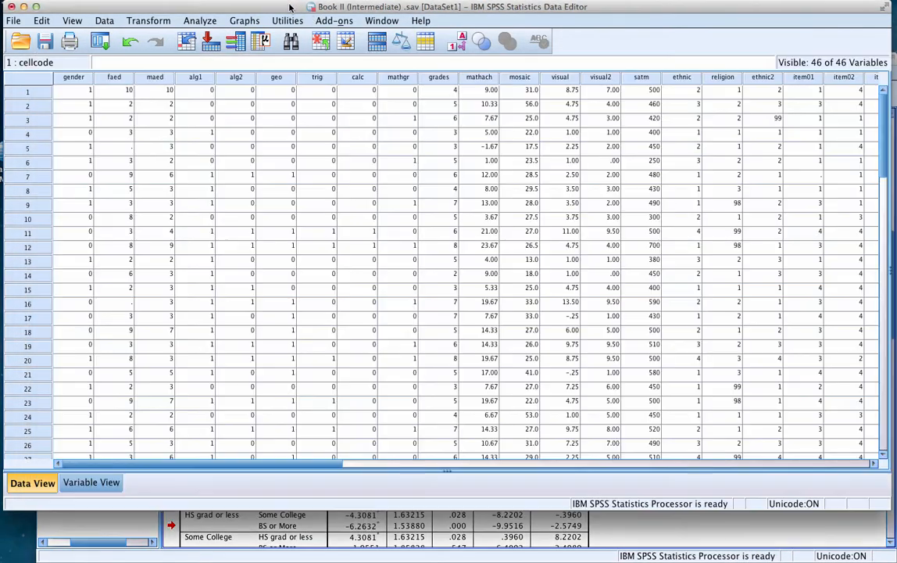
# Inspect the new cellcode column in the data set and check the Cell 2 coding in the Word document
pyautogui.click(279, 12)
pyautogui.moveTo(341, 464); pyautogui.dragTo(814, 453)
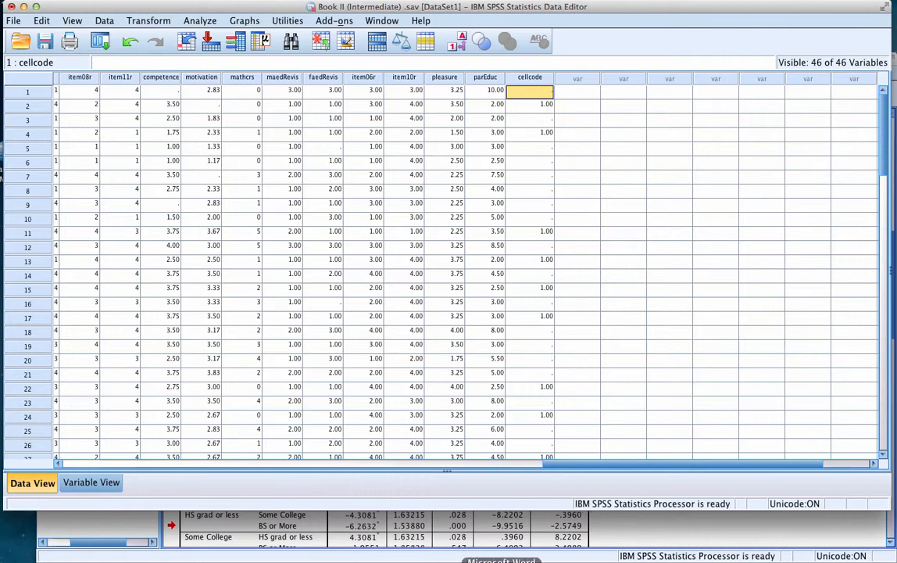
pyautogui.click(500, 559)
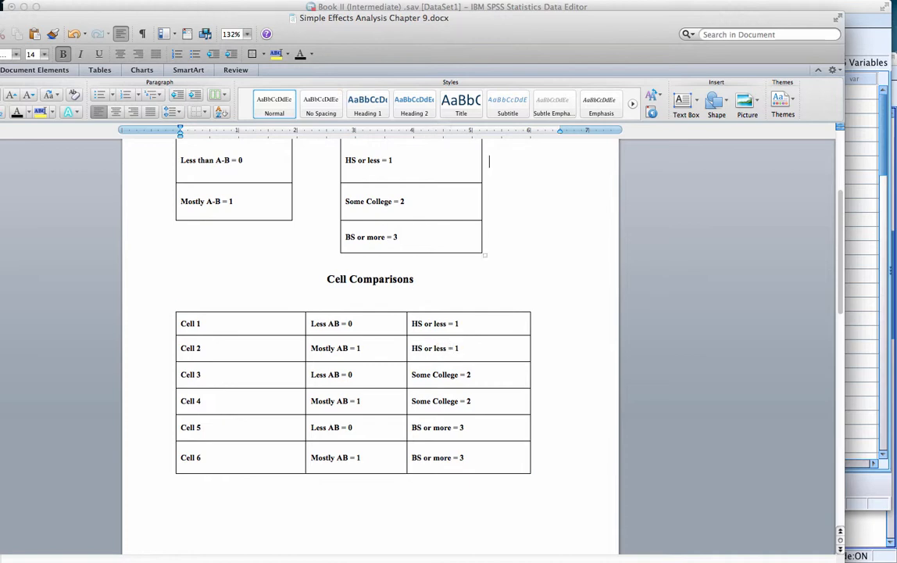
pyautogui.click(0, 18)
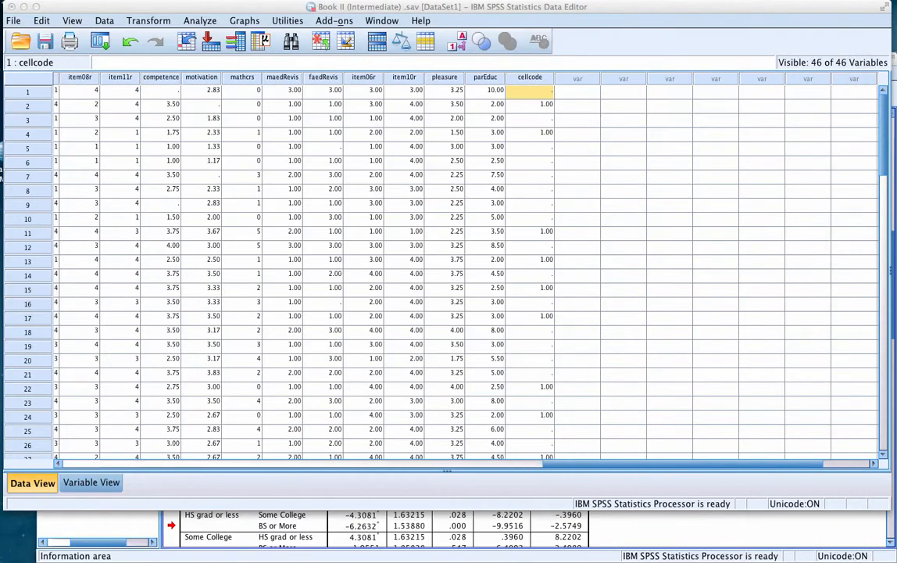
# Reopen the cellcode computation in SPSS and set its numeric expression to 2
pyautogui.click(144, 23)
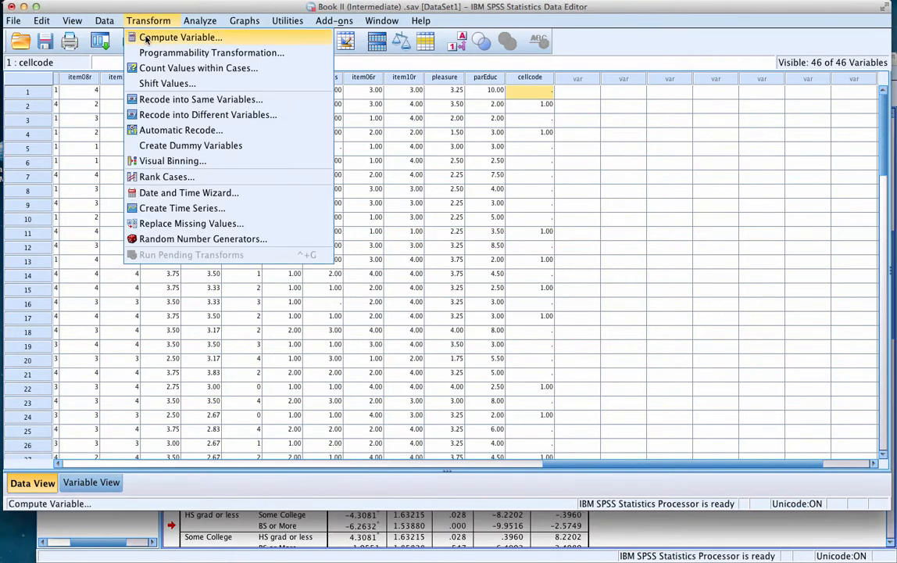
pyautogui.click(143, 39)
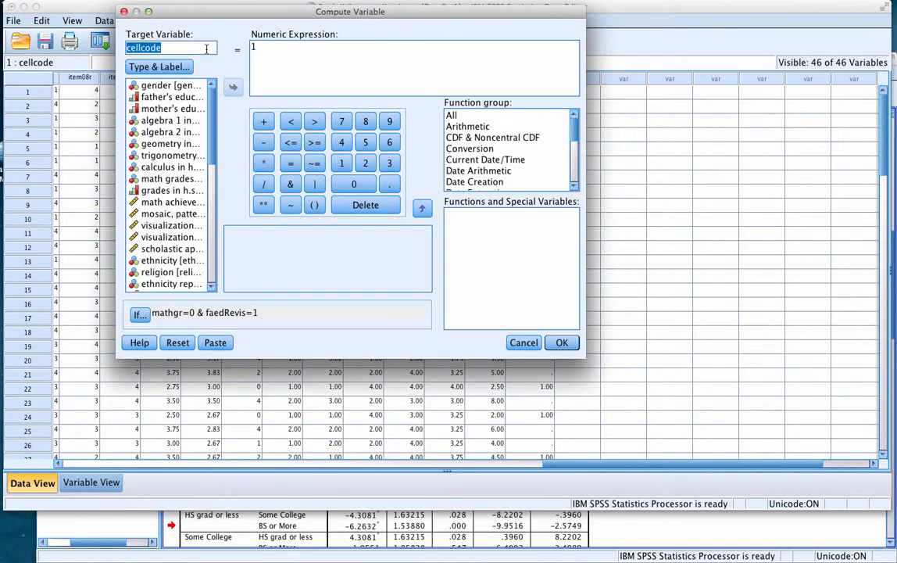
pyautogui.click(253, 47)
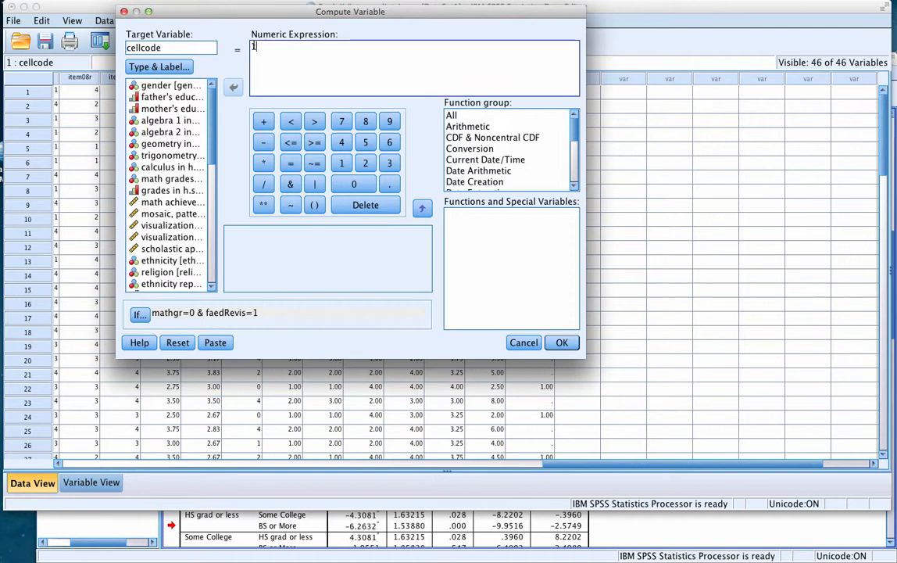
pyautogui.press('BackSpace')
pyautogui.write('2')
# Change the case condition to mathgr=1 & faedRevis=1, run the computation over the existing cellcode variable, and return to the data set
pyautogui.click(139, 314)
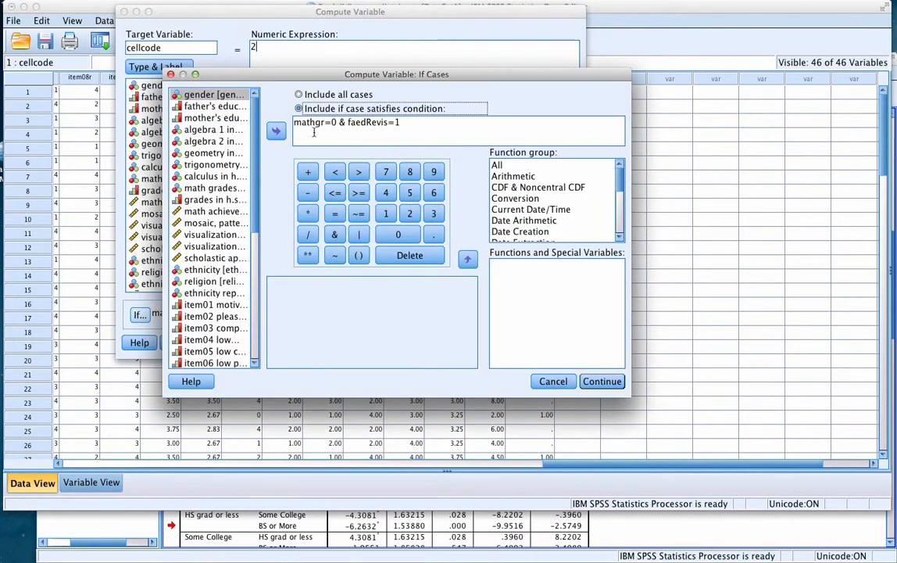
pyautogui.click(333, 122)
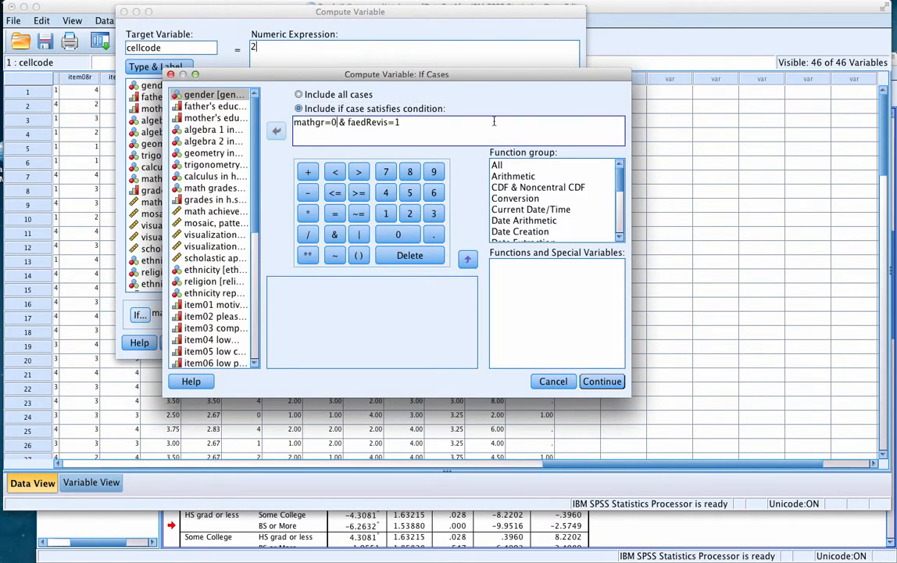
pyautogui.press('BackSpace')
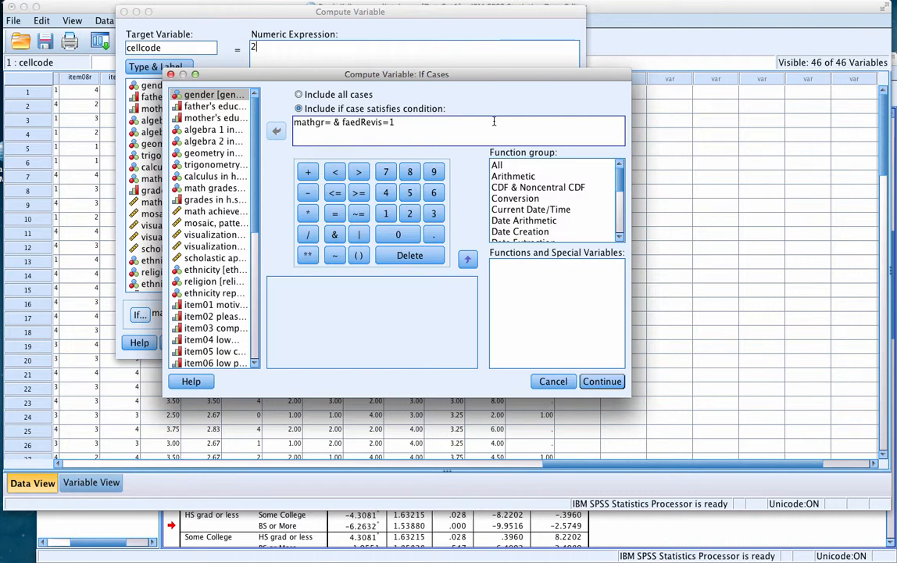
pyautogui.write('1')
pyautogui.click(600, 384)
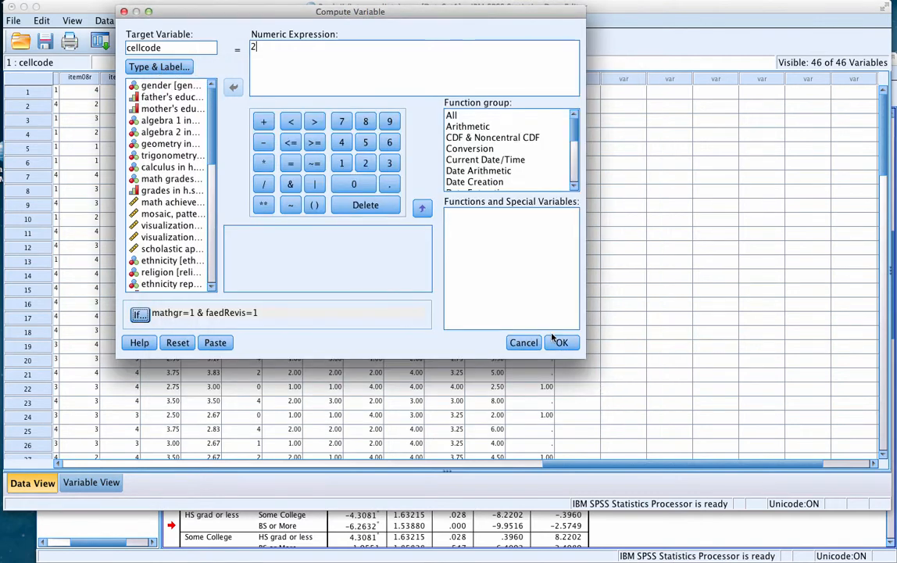
pyautogui.click(561, 343)
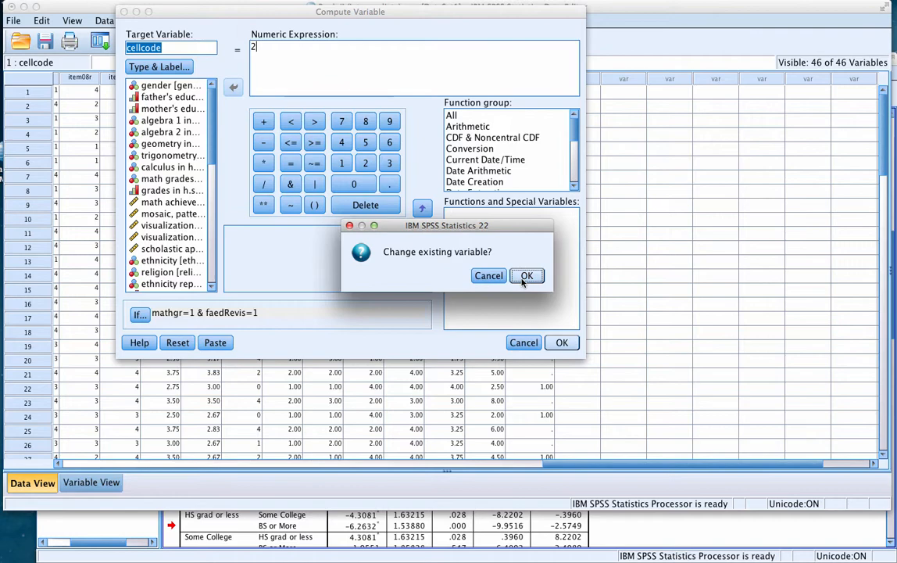
pyautogui.click(522, 278)
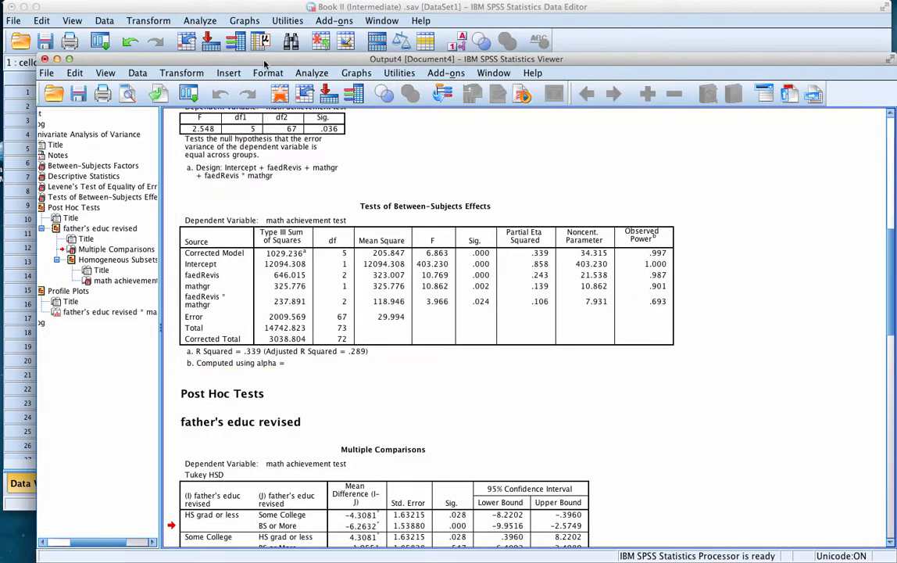
pyautogui.doubleClick(238, 59)
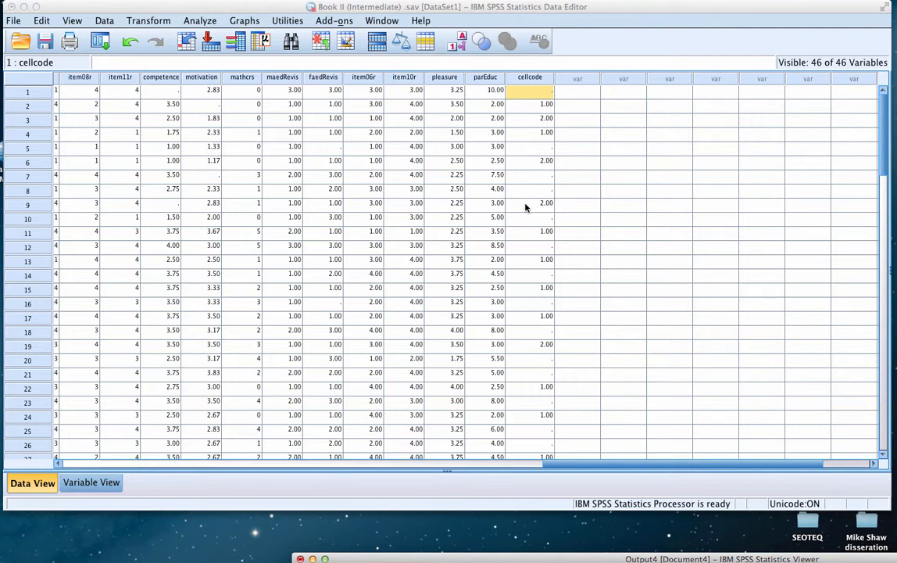
# Reopen the cellcode computation and set its numeric expression to 3
pyautogui.click(148, 21)
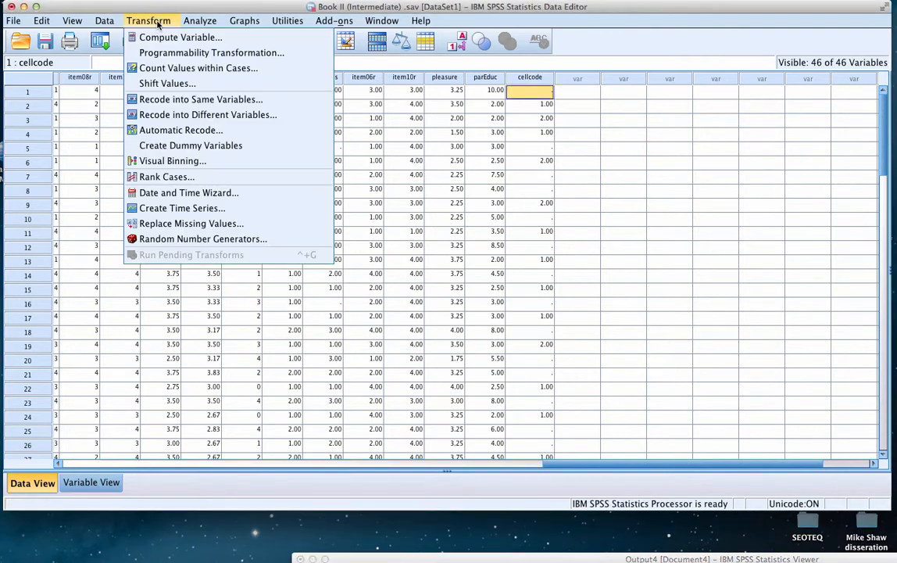
pyautogui.click(159, 43)
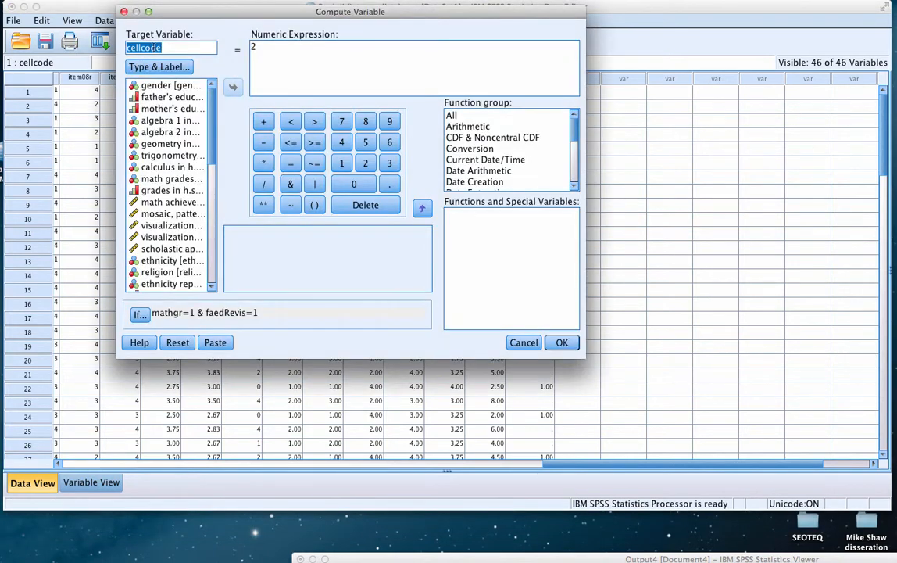
pyautogui.click(260, 47)
pyautogui.press('BackSpace')
pyautogui.write('3')
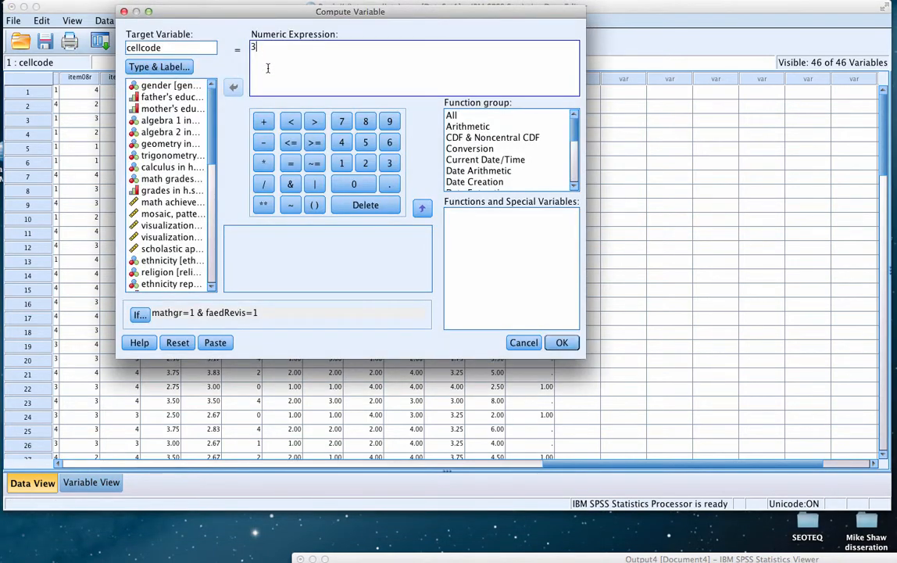
# Change the case condition to mathgr=0 & faedRevis=2 and run the computation, overwriting the existing cellcode variable
pyautogui.click(138, 314)
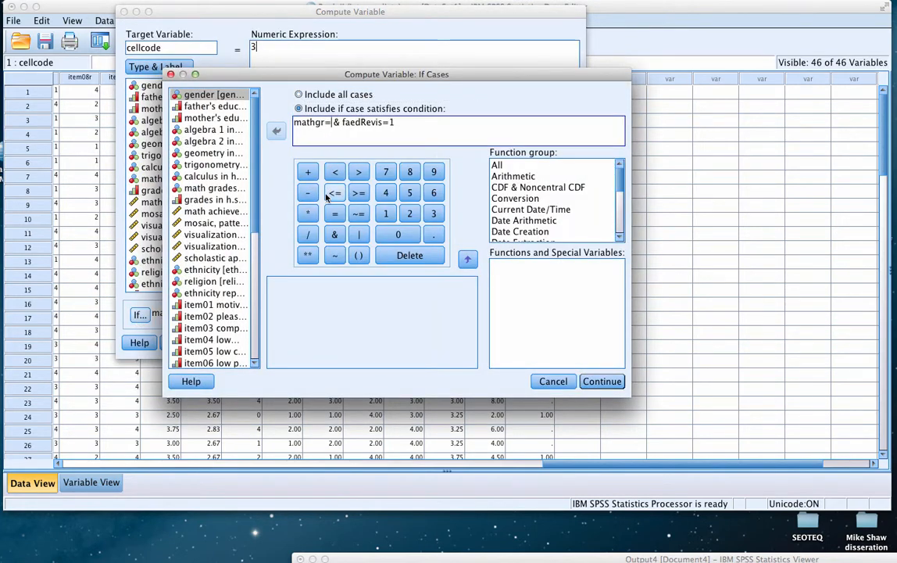
pyautogui.press('BackSpace')
pyautogui.write('0')
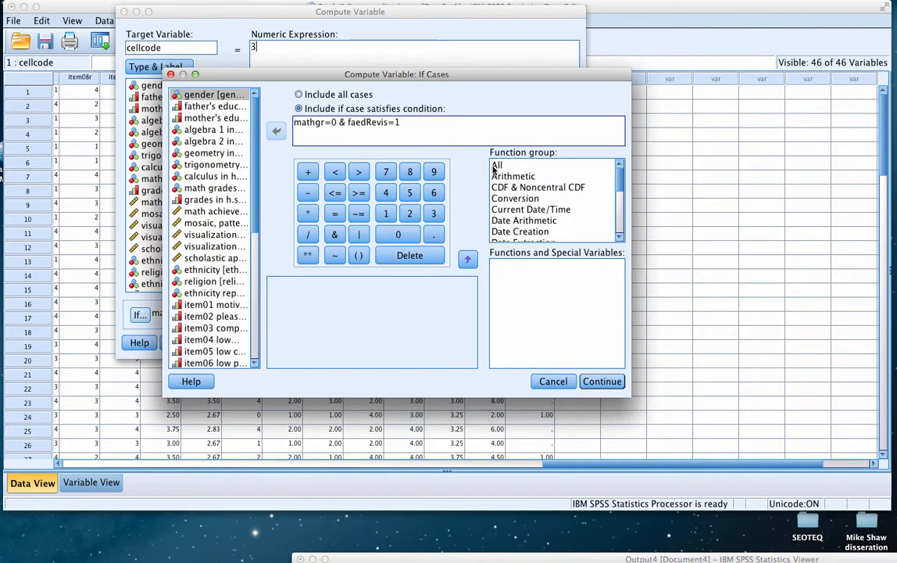
pyautogui.doubleClick(397, 123)
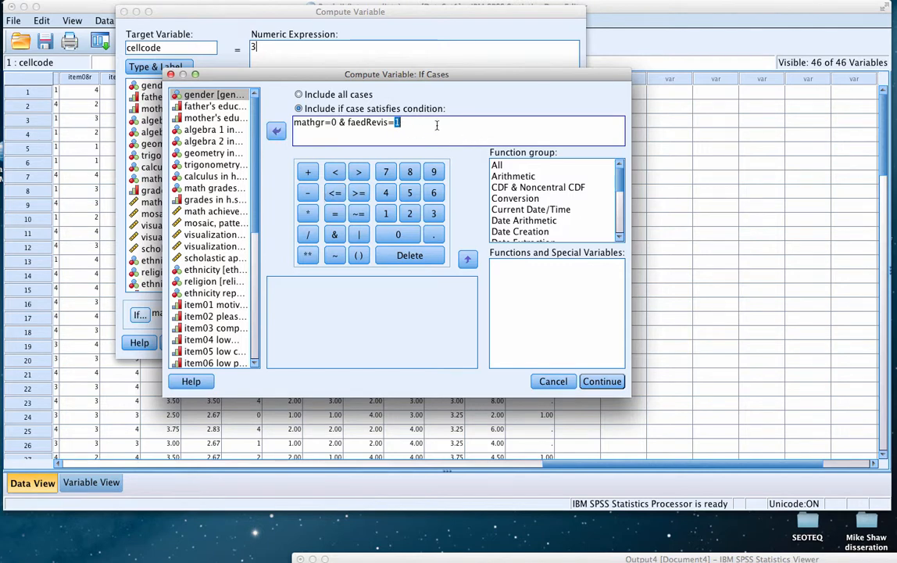
pyautogui.write('2')
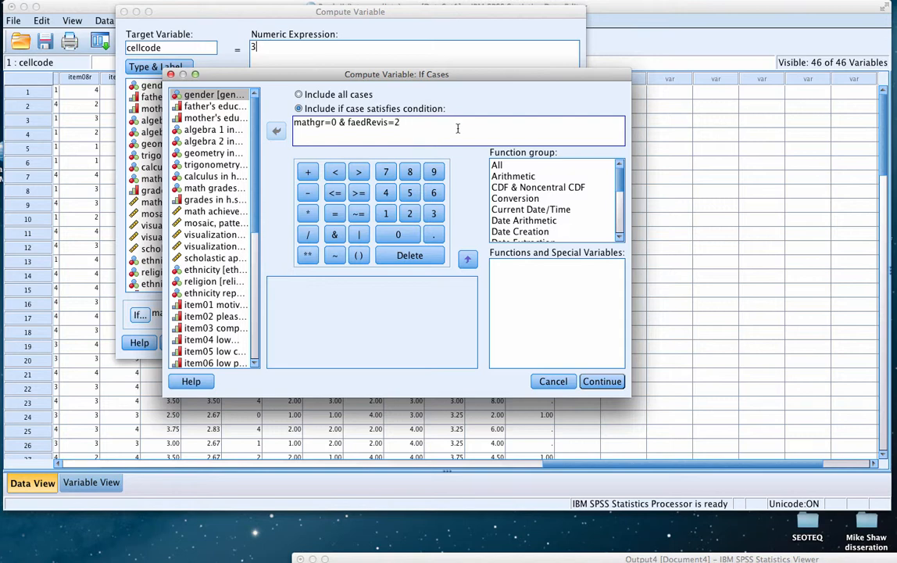
pyautogui.click(588, 382)
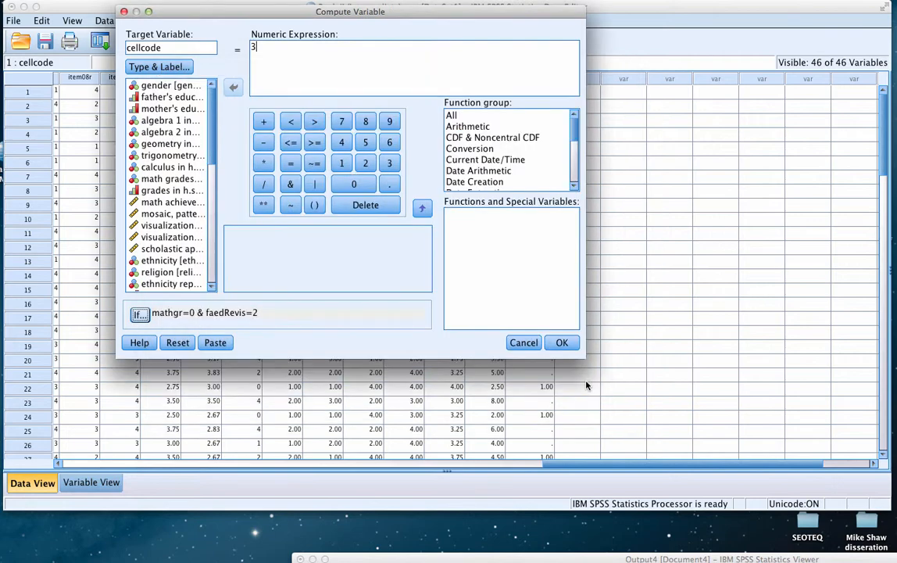
pyautogui.click(559, 343)
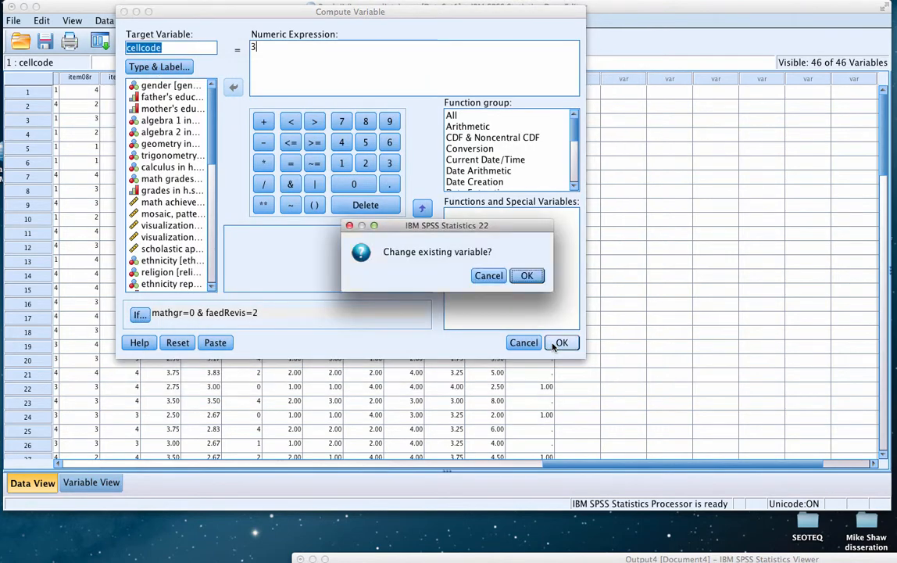
pyautogui.click(526, 277)
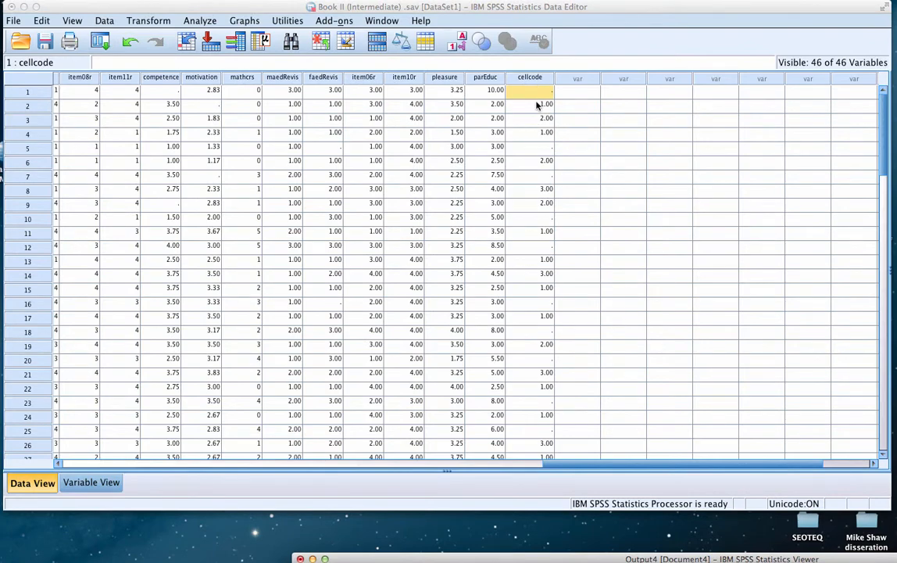
# Look over the cellcode column, then reopen the computation and set its numeric expression to 4
pyautogui.scroll(-3, 539, 207)
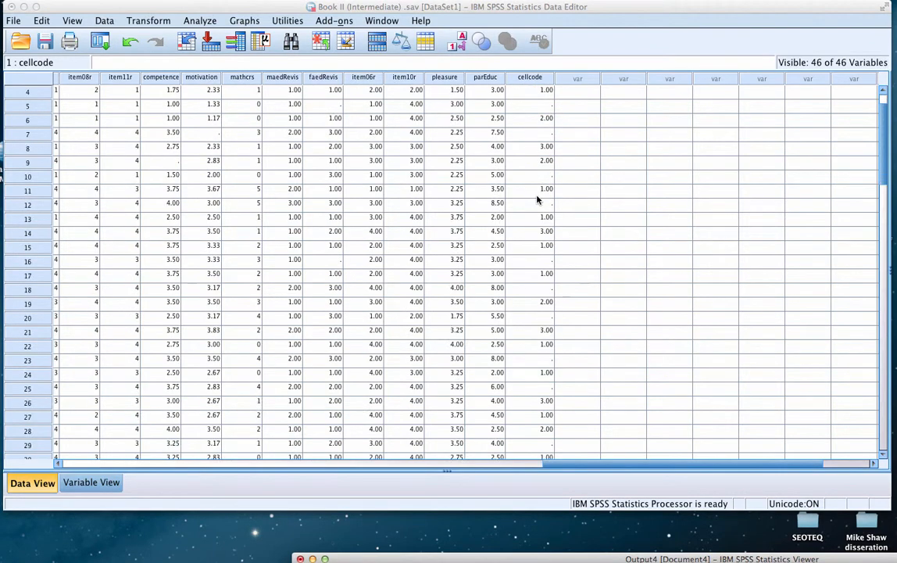
pyautogui.scroll(-10, 537, 200)
pyautogui.scroll(15, 539, 233)
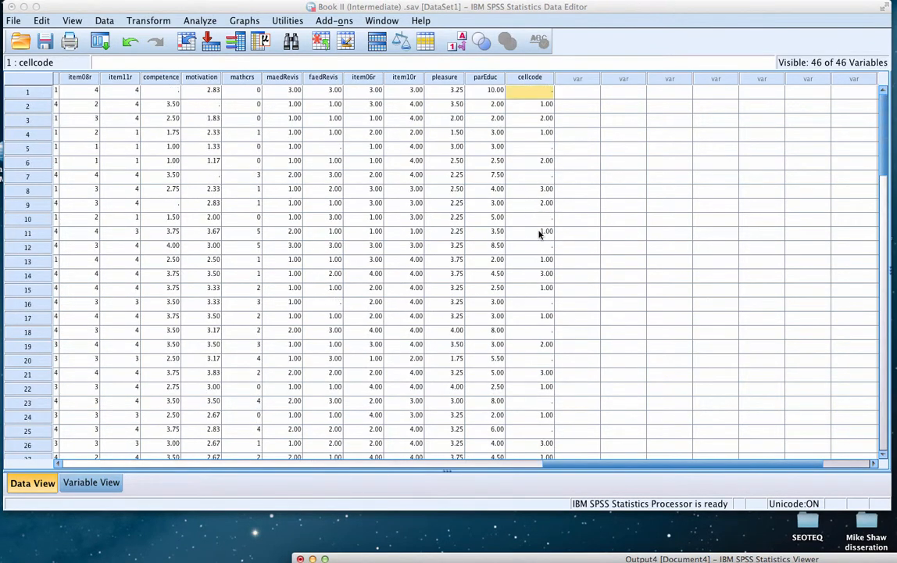
pyautogui.click(150, 21)
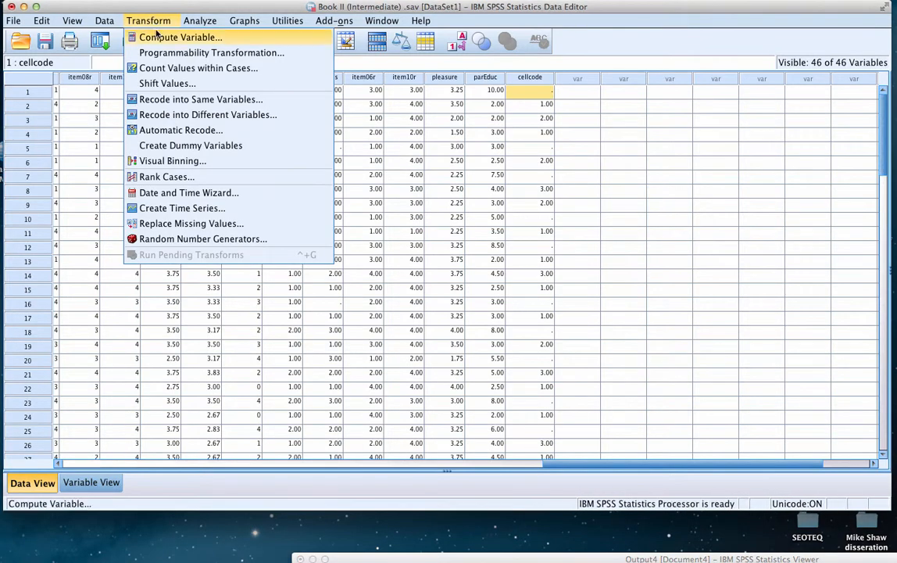
pyautogui.click(159, 41)
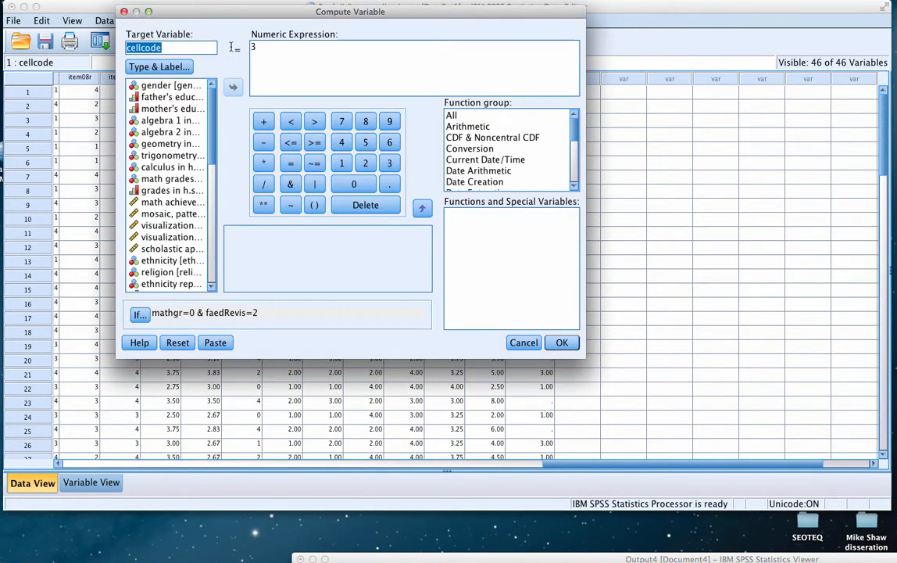
pyautogui.moveTo(265, 49); pyautogui.dragTo(243, 50)
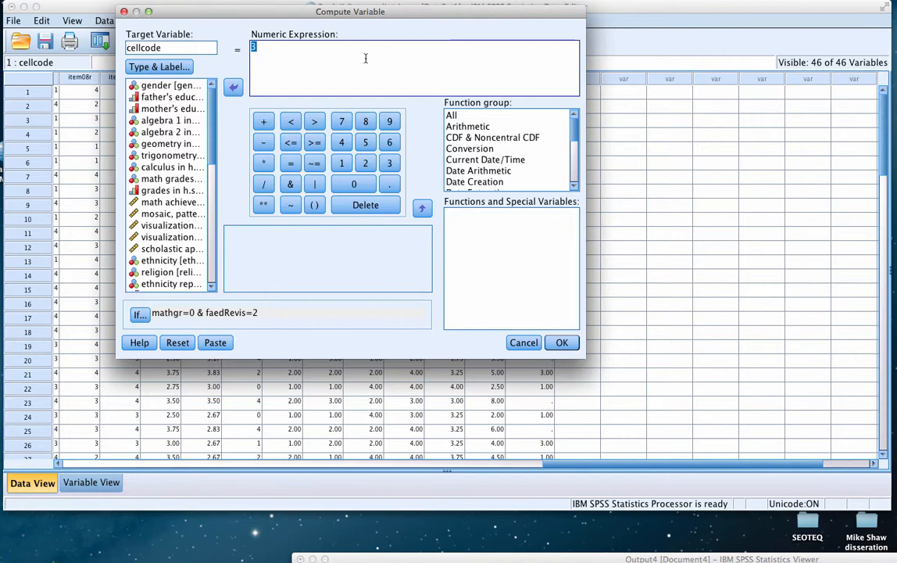
pyautogui.write('4')
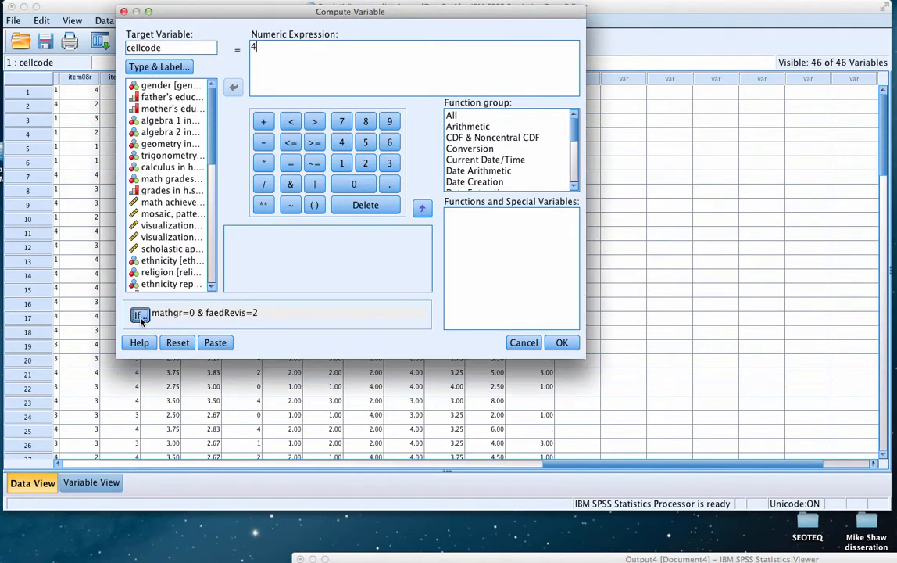
# Change the case condition to mathgr=1 & faedRevis=2 and run the computation, accepting the change to the existing cellcode variable
pyautogui.click(139, 315)
pyautogui.click(334, 123)
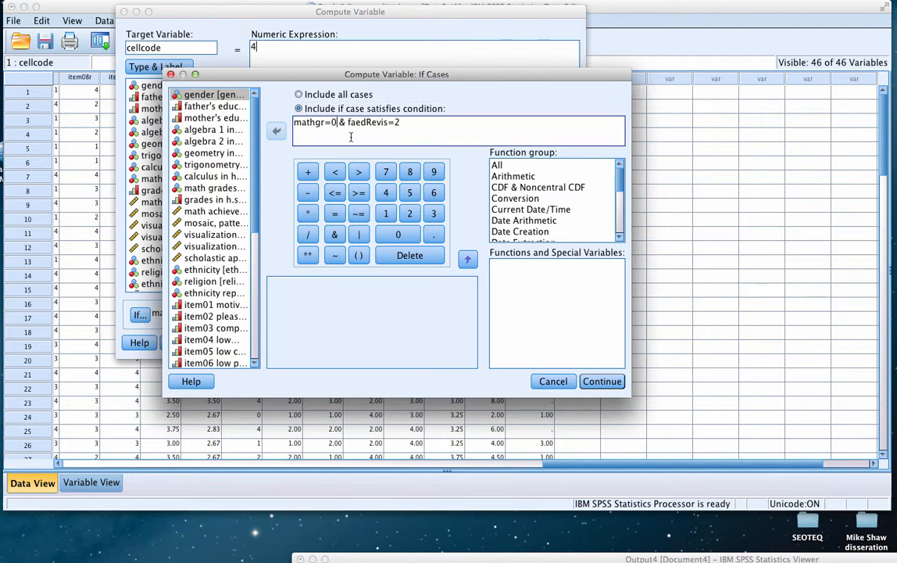
pyautogui.press('BackSpace')
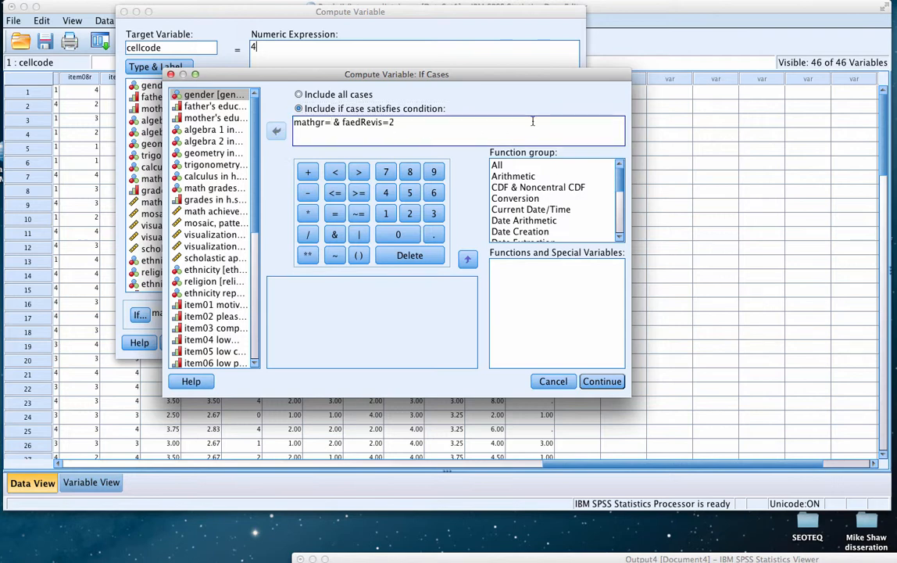
pyautogui.write('1')
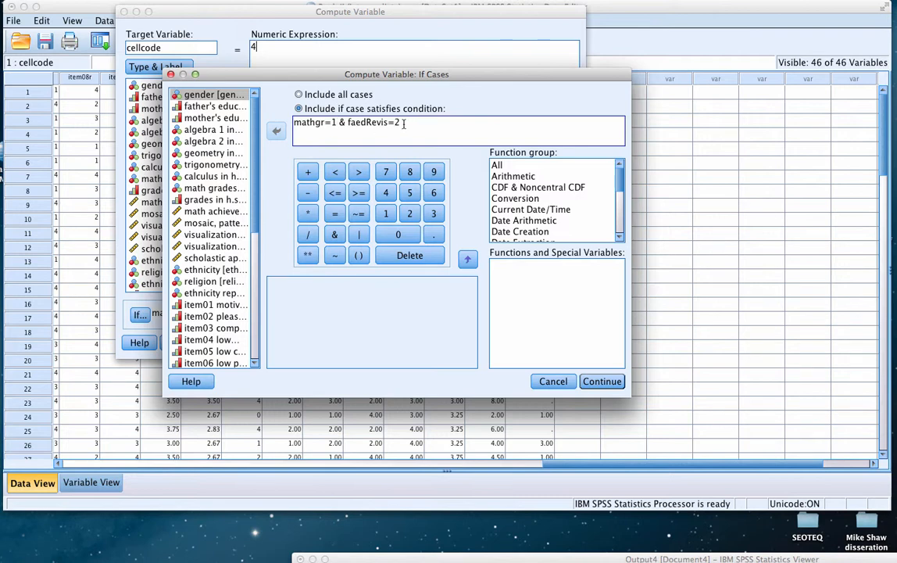
pyautogui.click(599, 382)
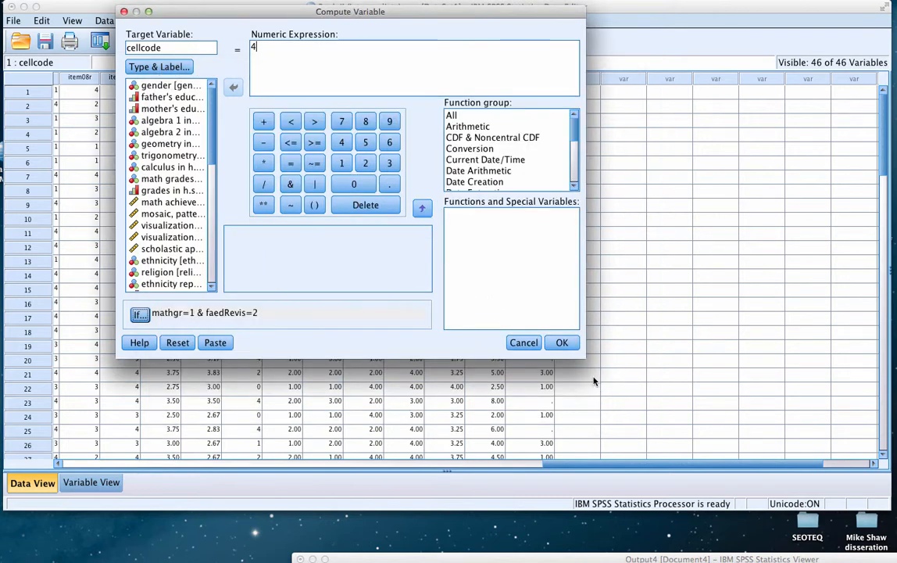
pyautogui.click(556, 349)
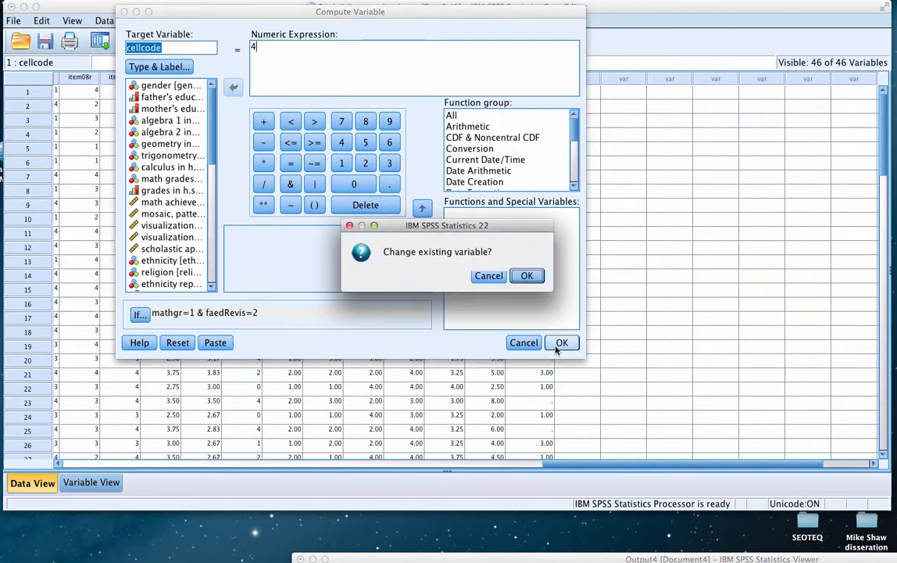
pyautogui.click(525, 276)
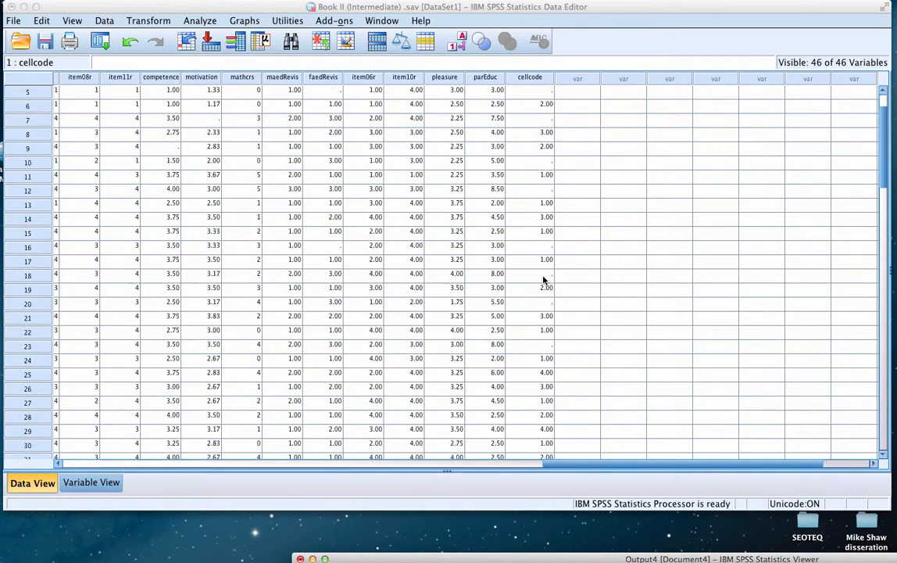
# Look down the cellcode column, then reopen the cellcode computation and set its numeric expression to 5
pyautogui.scroll(-6, 544, 279)
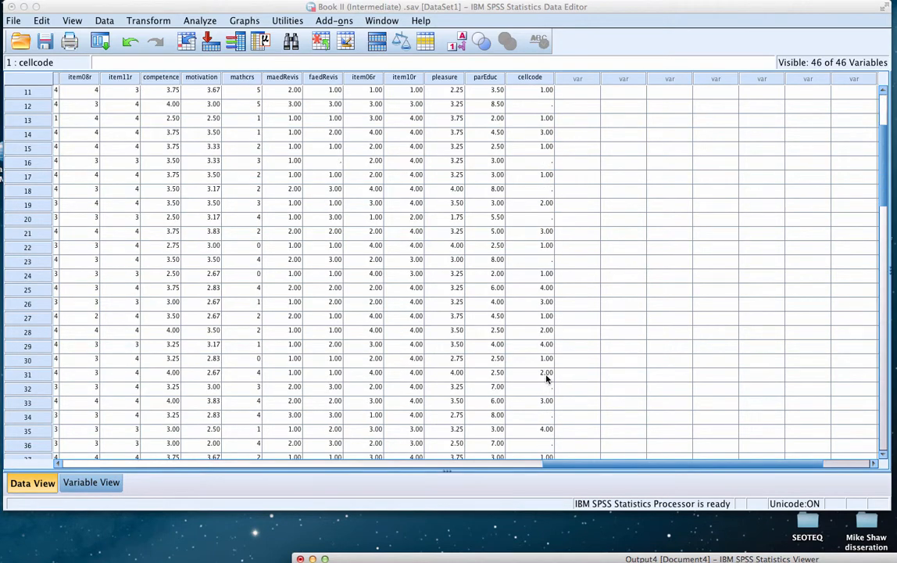
pyautogui.scroll(-10, 546, 379)
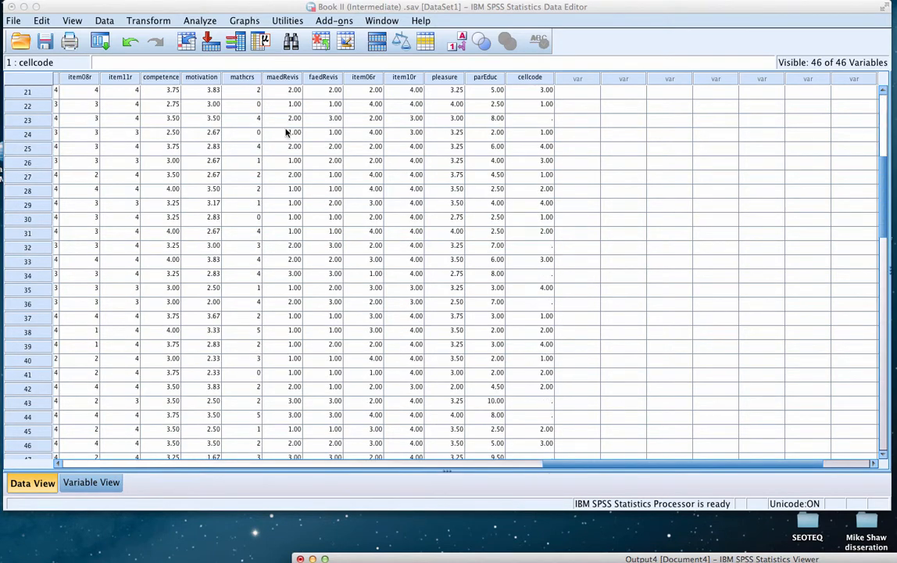
pyautogui.click(147, 22)
pyautogui.click(142, 42)
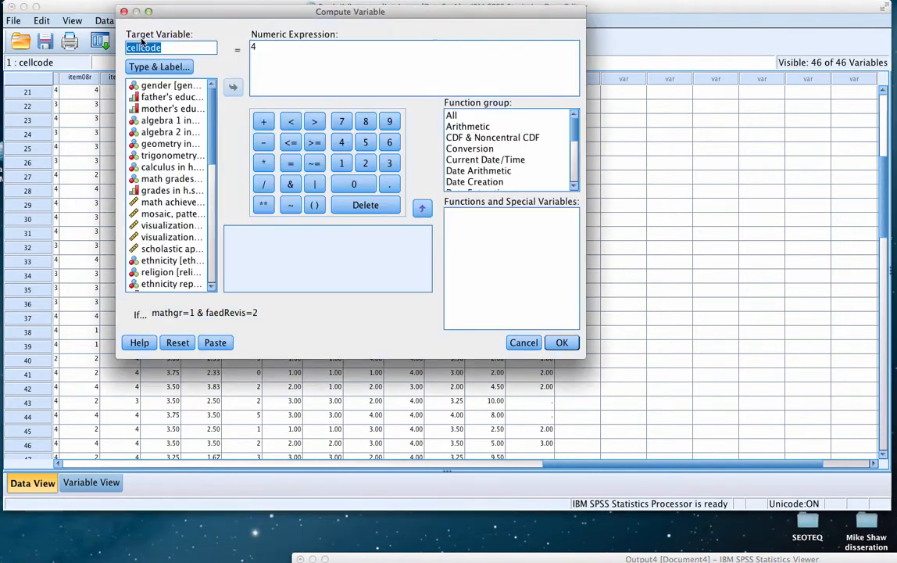
pyautogui.press('Tab')
pyautogui.write('5')
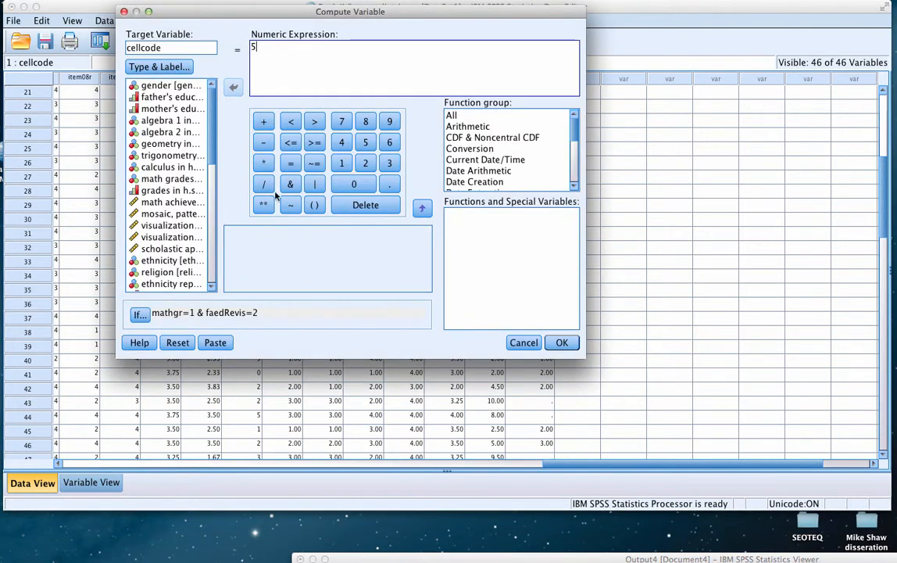
# Change the case condition to mathgr=0 & faedRevis=3 and run the computation, accepting the change to the existing cellcode variable
pyautogui.click(138, 315)
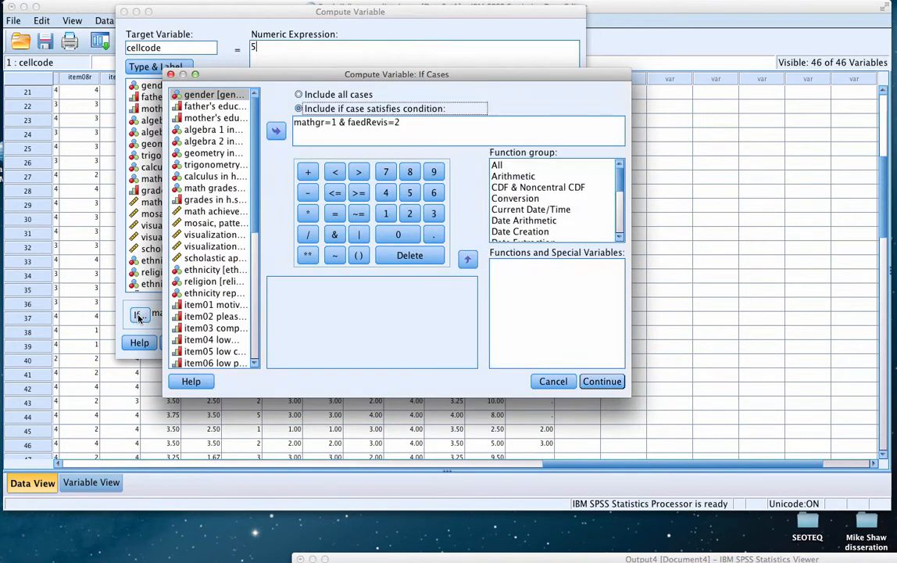
pyautogui.click(336, 122)
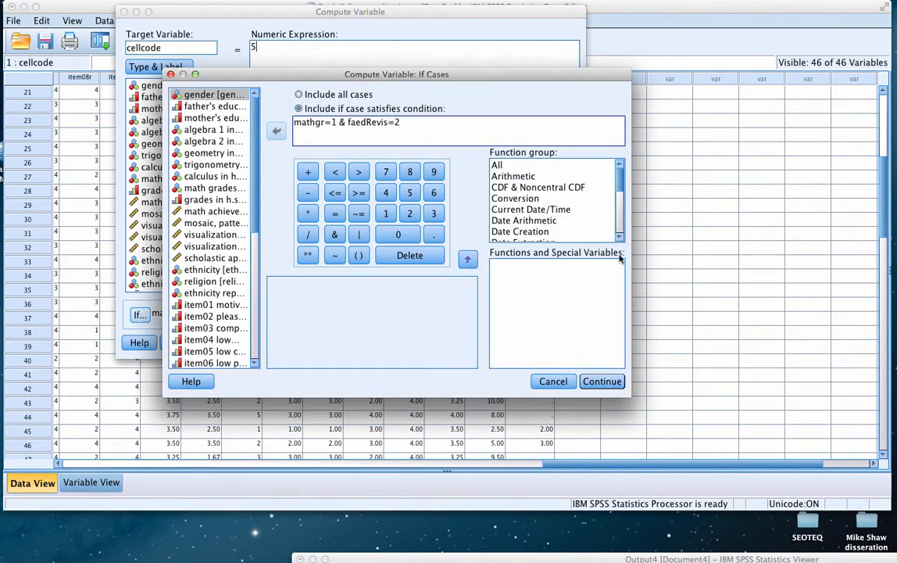
pyautogui.press('BackSpace')
pyautogui.write('0')
pyautogui.doubleClick(398, 122)
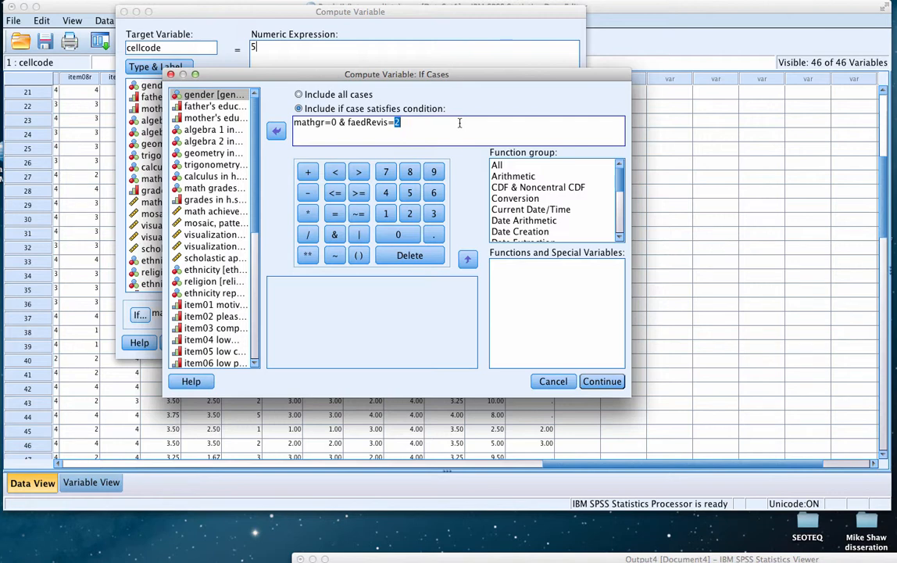
pyautogui.write('3')
pyautogui.click(601, 383)
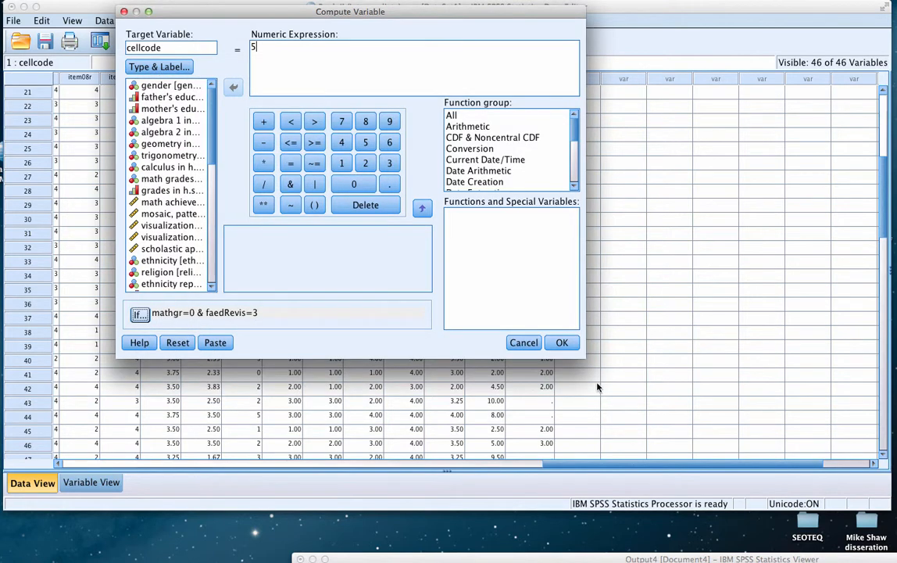
pyautogui.click(561, 343)
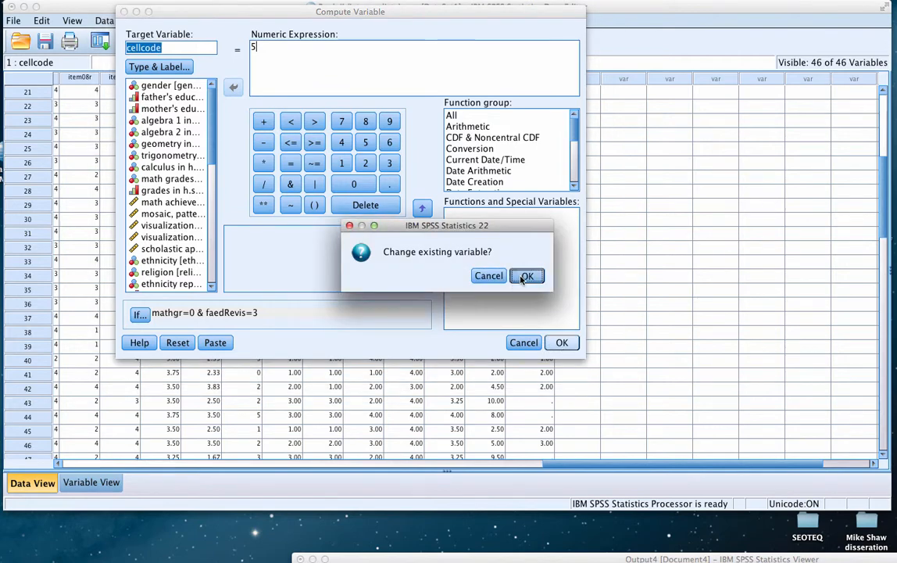
pyautogui.click(526, 275)
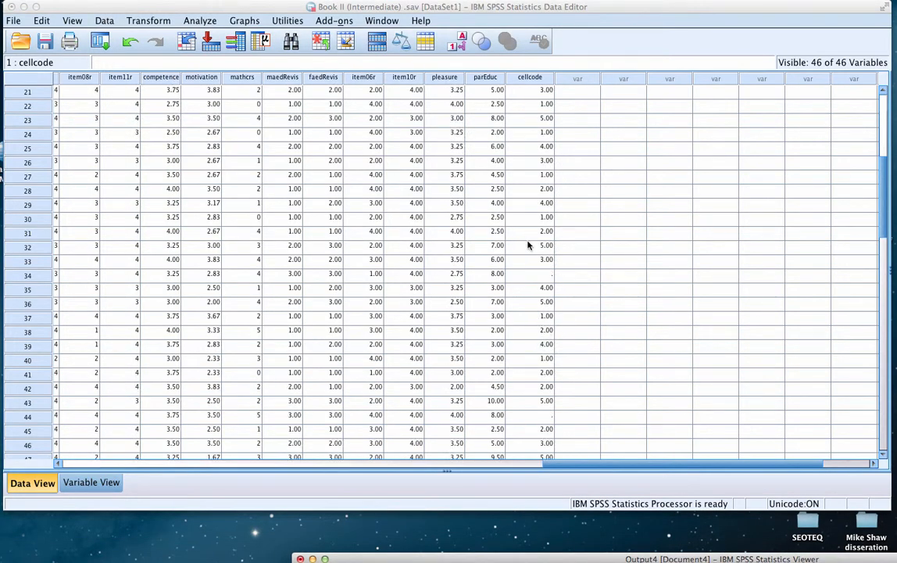
# Check the cellcode values across the data rows, then reopen the computation and set its numeric expression to 6
pyautogui.scroll(-5, 547, 338)
pyautogui.scroll(-6, 547, 338)
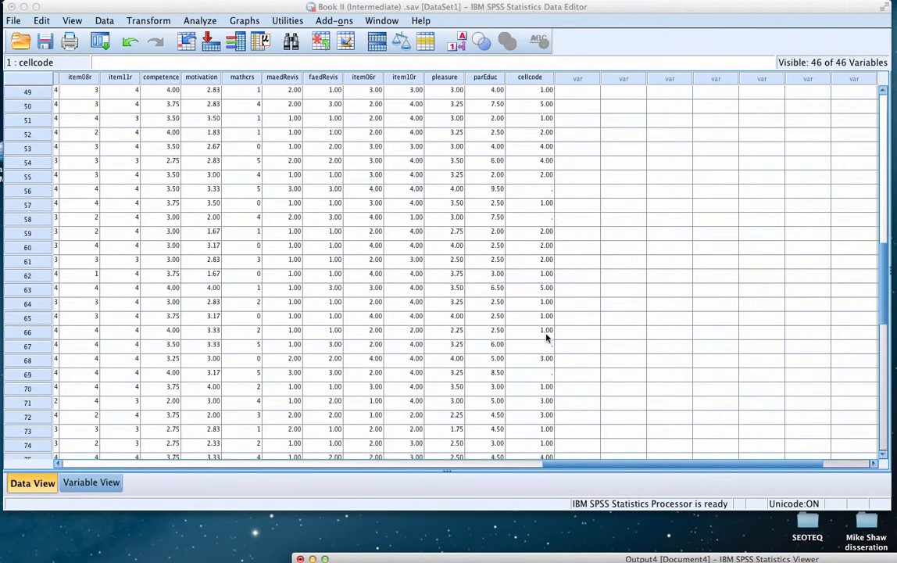
pyautogui.scroll(20, 539, 336)
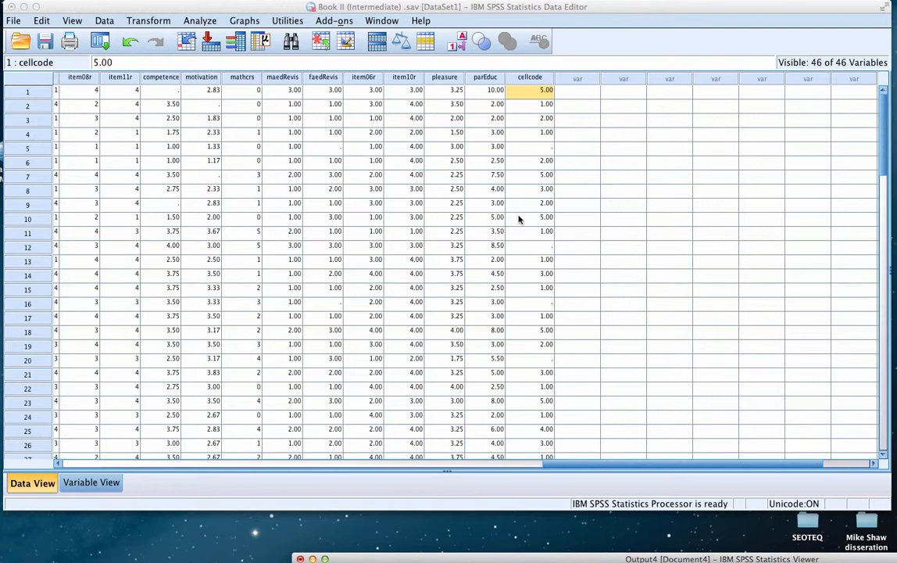
pyautogui.click(147, 21)
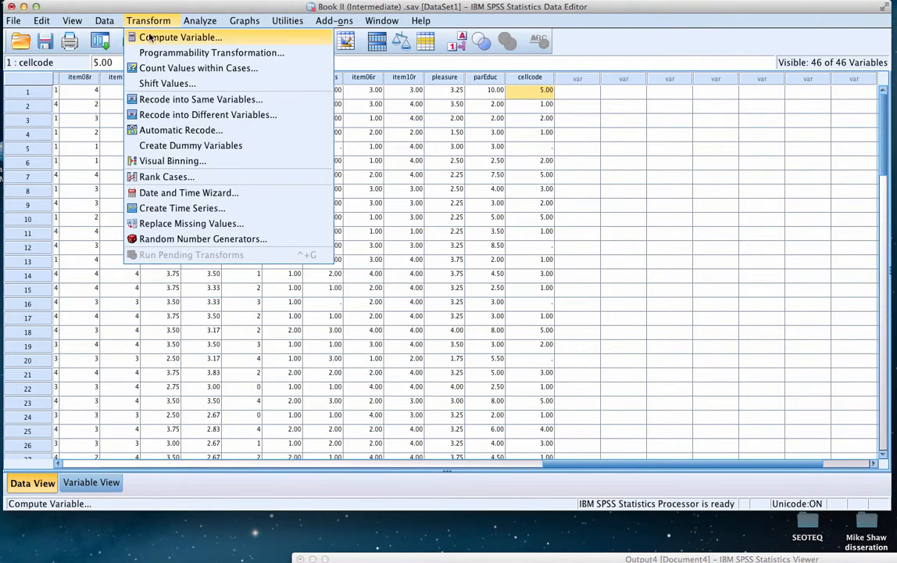
pyautogui.click(145, 37)
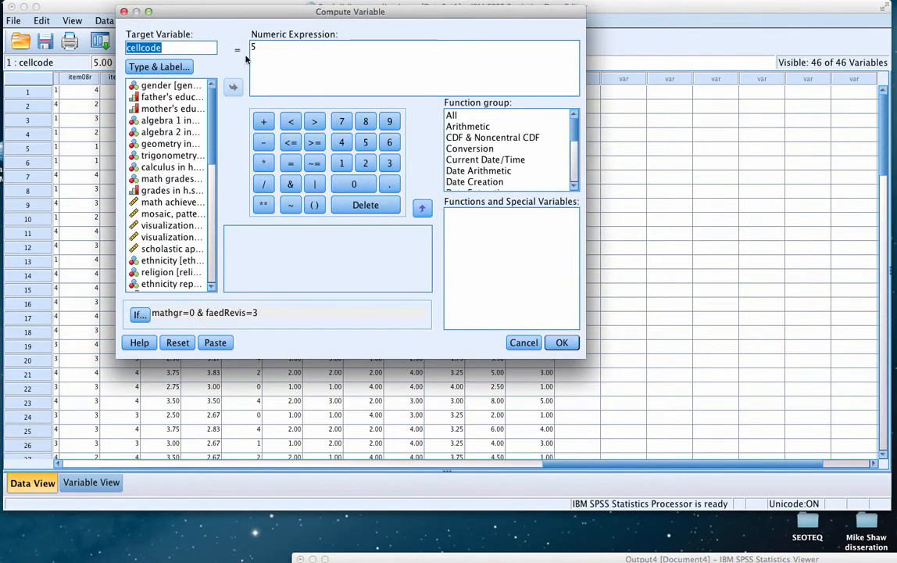
pyautogui.press('Tab')
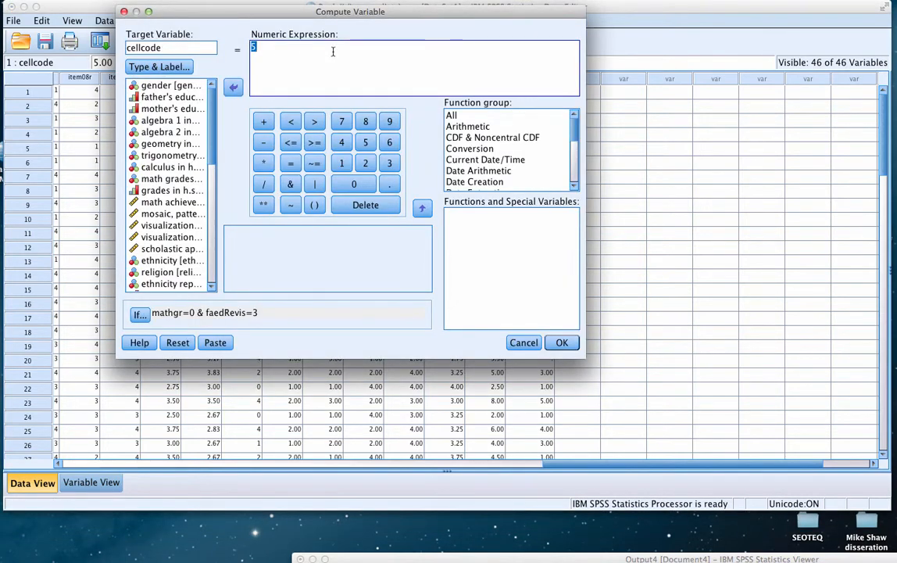
pyautogui.write('6')
# Change the case condition to mathgr=1 & faedRevis=3 and run the computation, overwriting the existing cellcode variable
pyautogui.click(144, 314)
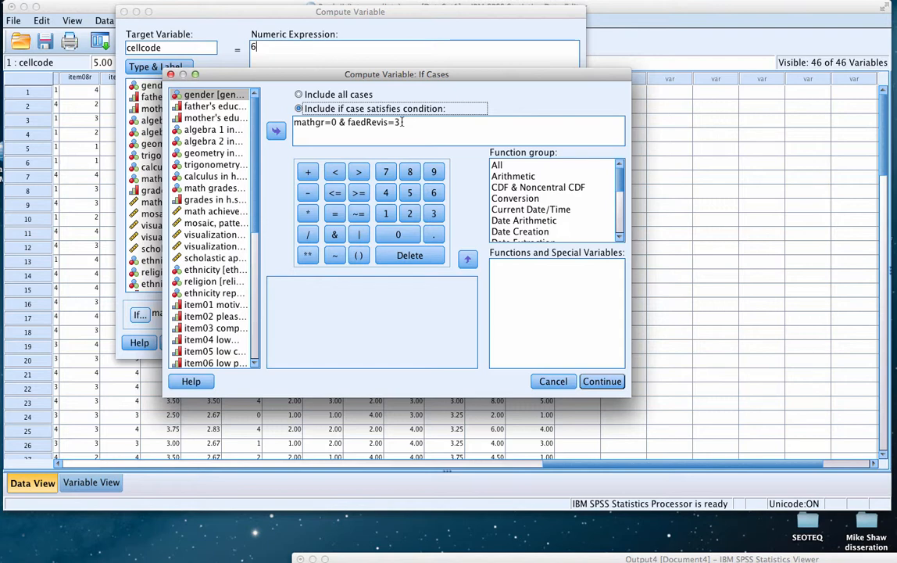
pyautogui.click(338, 123)
pyautogui.press('BackSpace')
pyautogui.write('1')
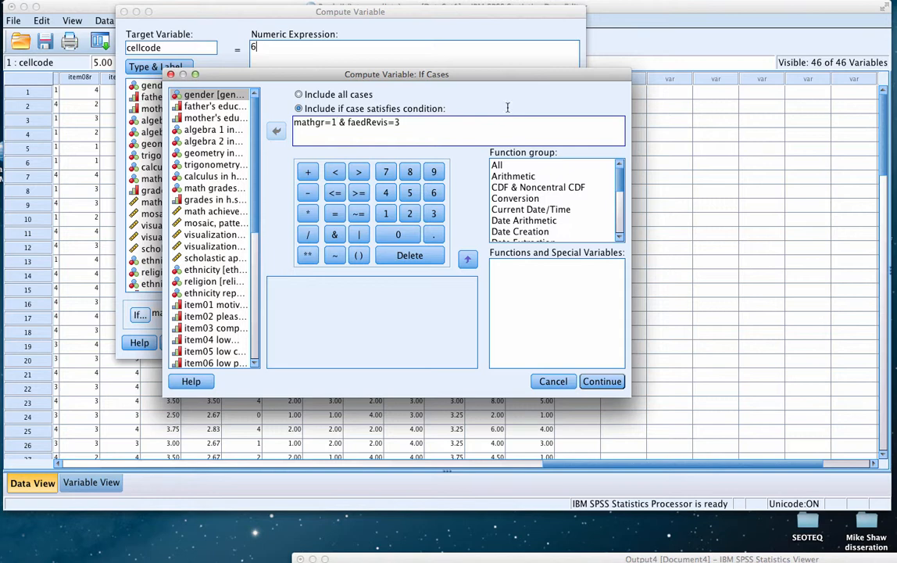
pyautogui.click(592, 382)
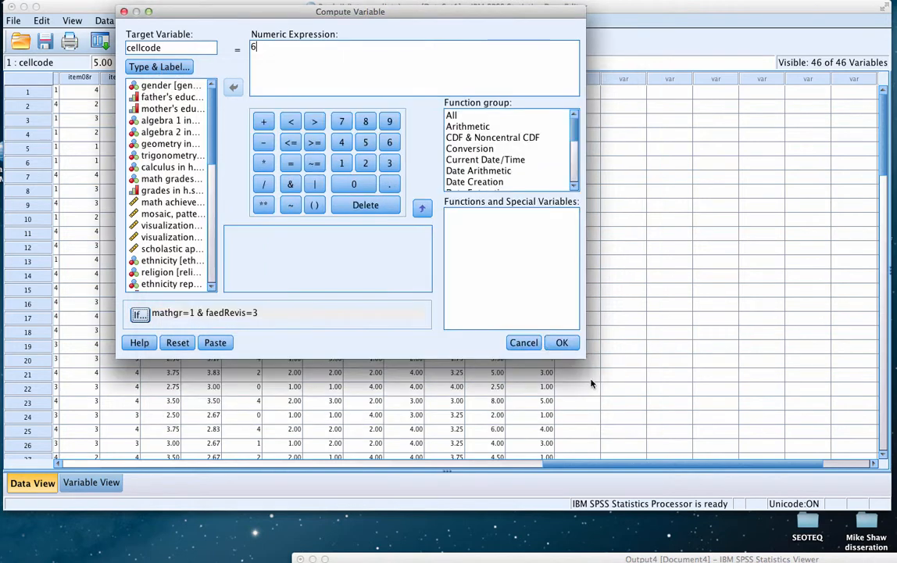
pyautogui.click(561, 345)
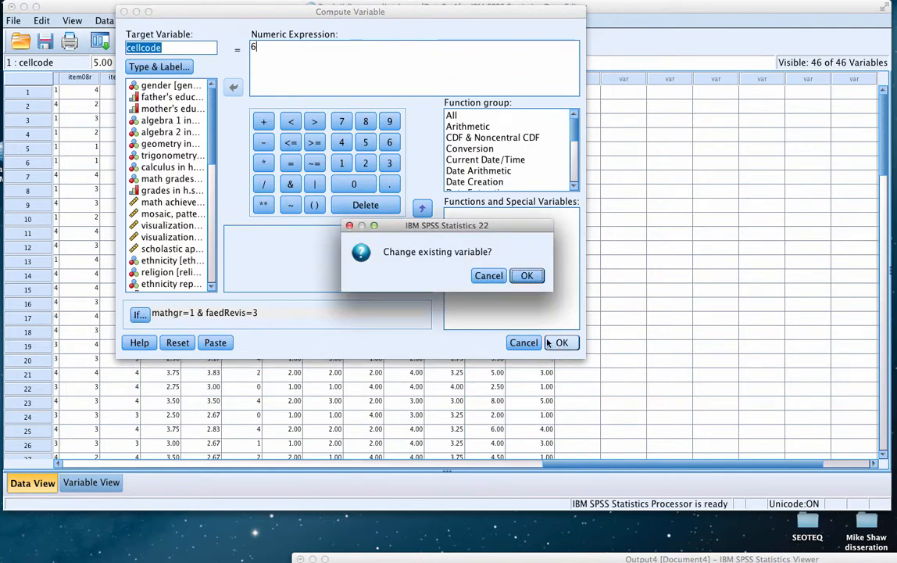
pyautogui.click(524, 277)
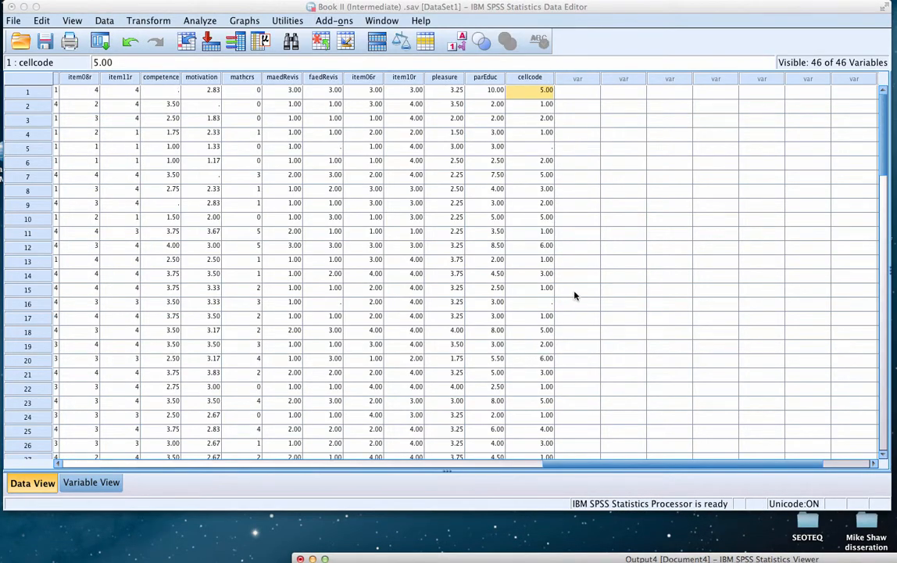
# Review the cellcode column through the data rows to check the codes assigned to the cases
pyautogui.scroll(-5, 577, 299)
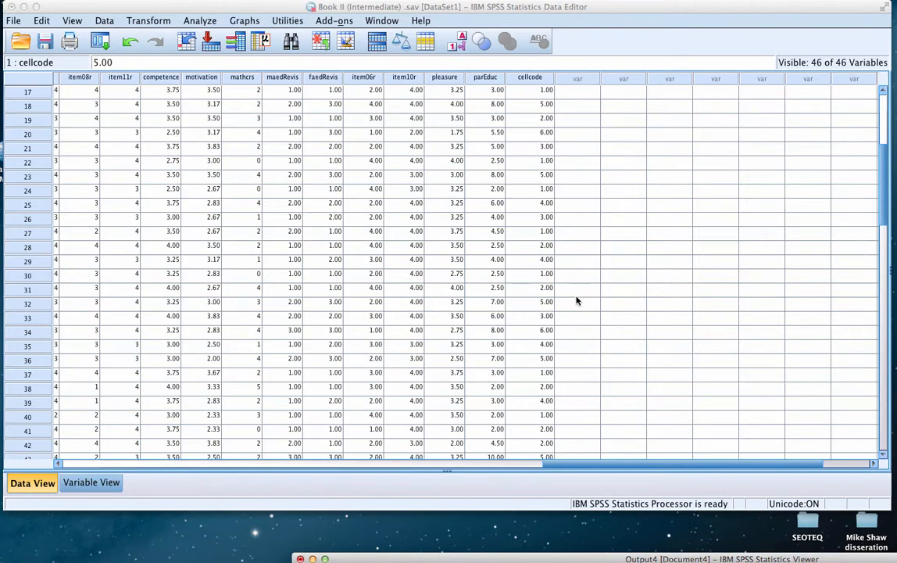
pyautogui.scroll(-4, 538, 341)
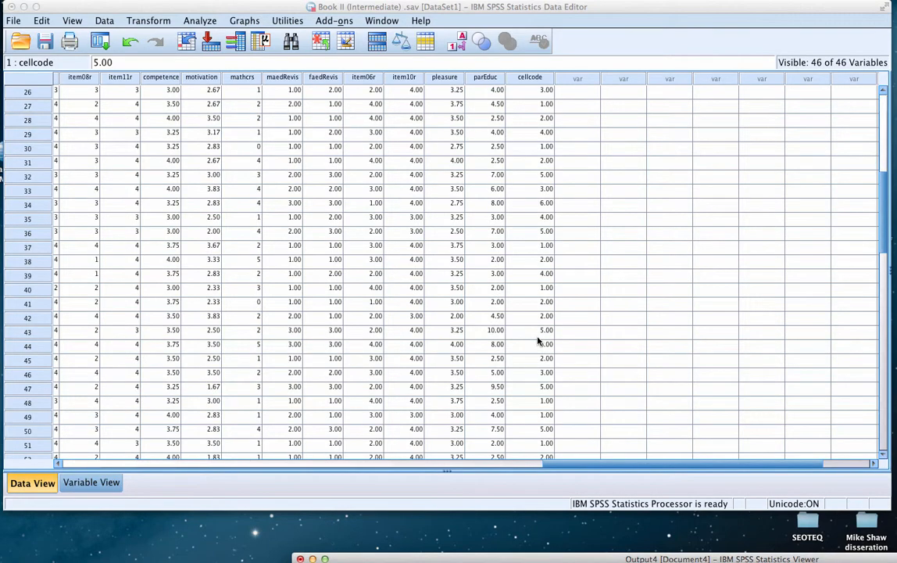
pyautogui.scroll(-4, 538, 340)
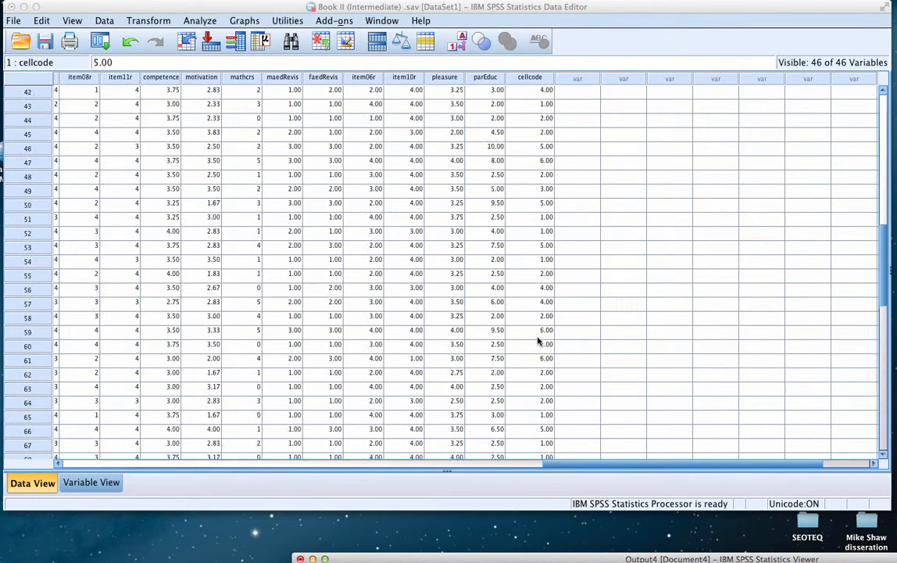
pyautogui.scroll(15, 538, 329)
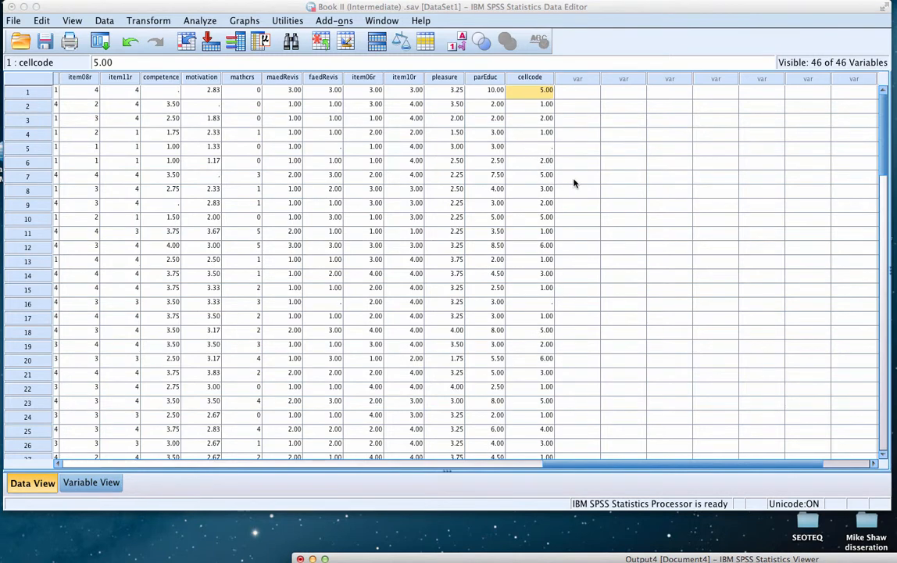
pyautogui.scroll(-1, 574, 183)
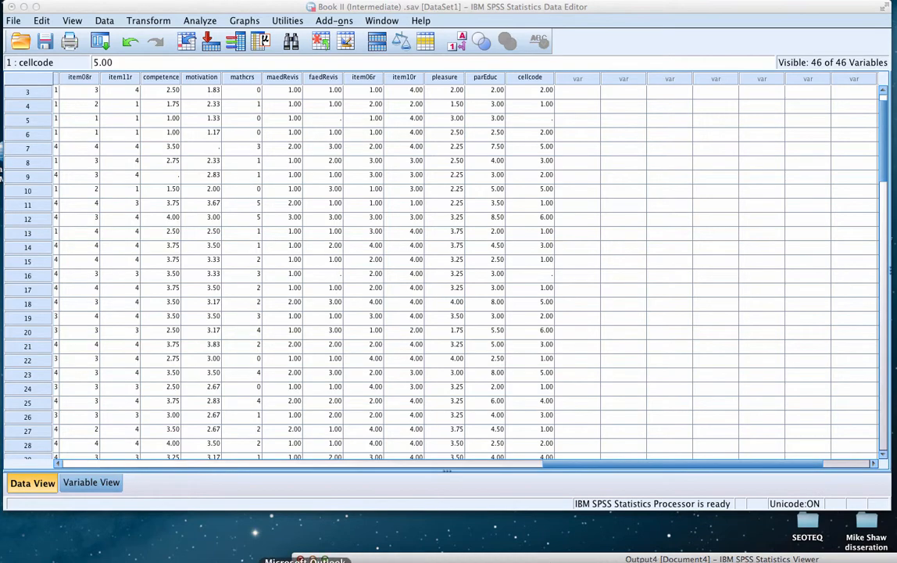
# Switch to the Simple Effects Analysis Chapter 9 Word document and examine the contrast coding table for Contrasts 1 to 3
pyautogui.click(507, 560)
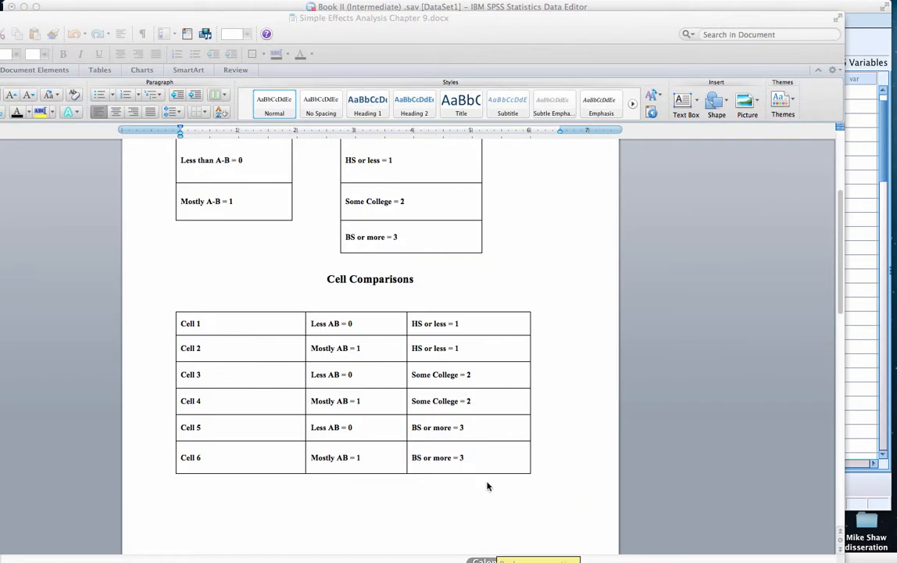
pyautogui.scroll(-15, 566, 373)
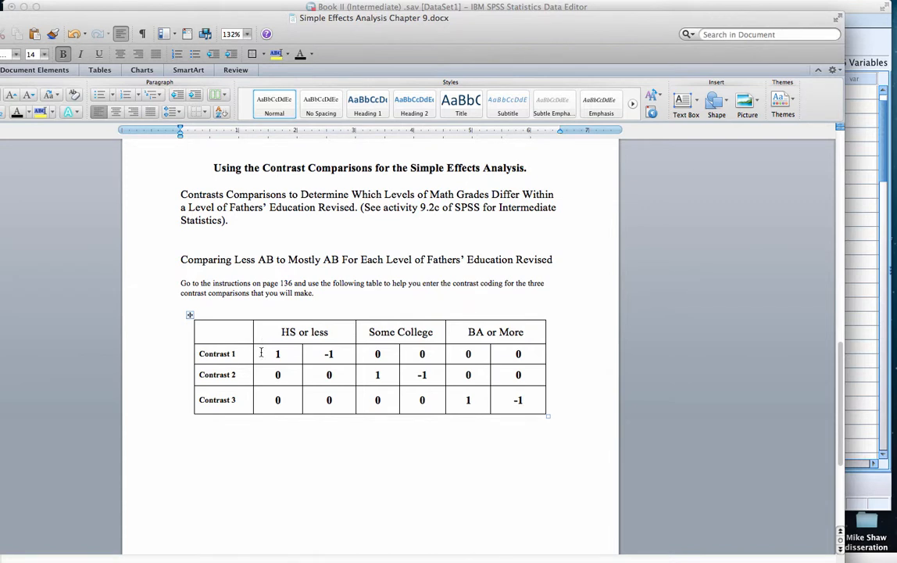
pyautogui.click(264, 351)
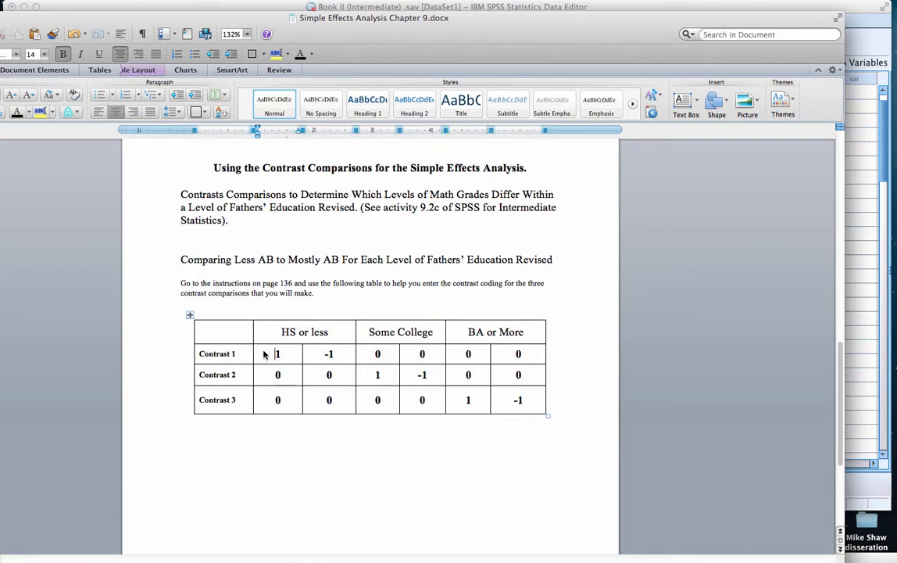
pyautogui.click(319, 353)
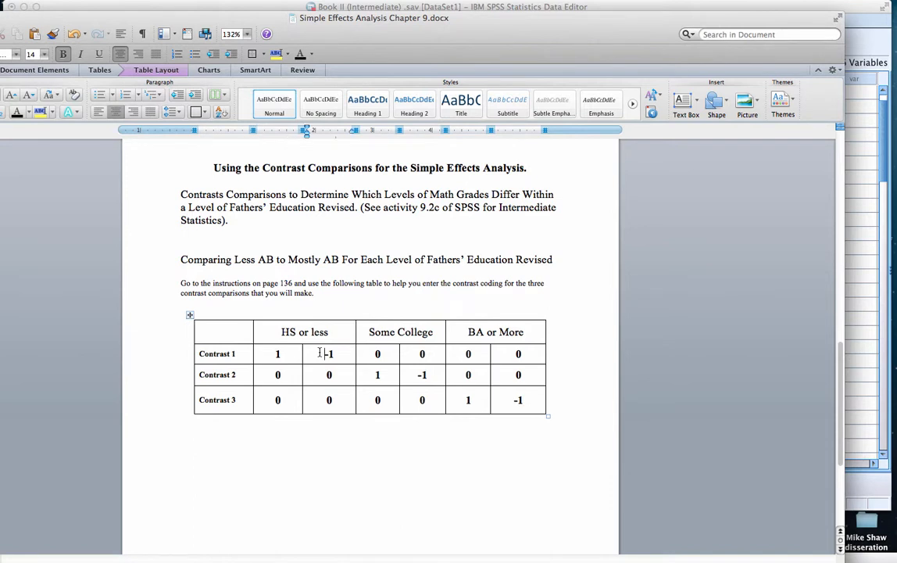
pyautogui.moveTo(280, 332); pyautogui.dragTo(315, 333)
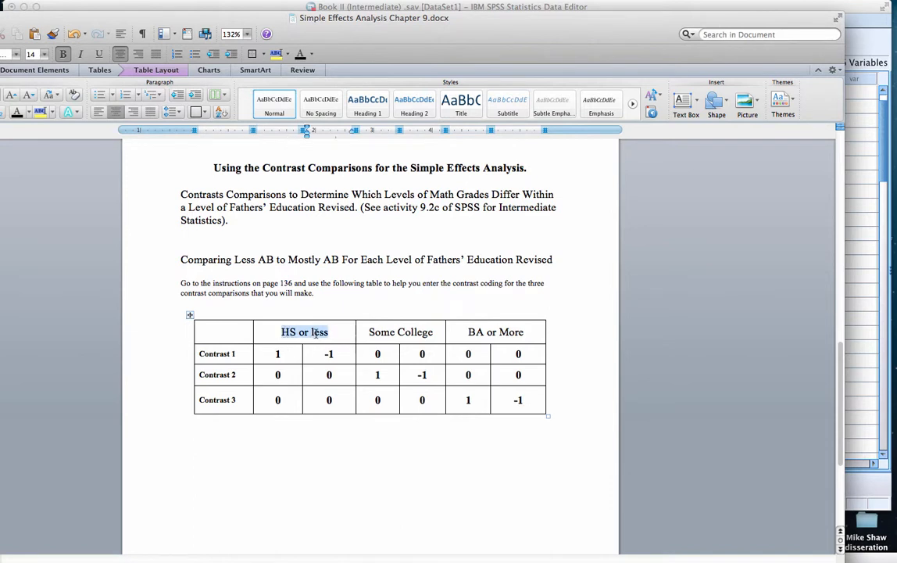
pyautogui.click(363, 374)
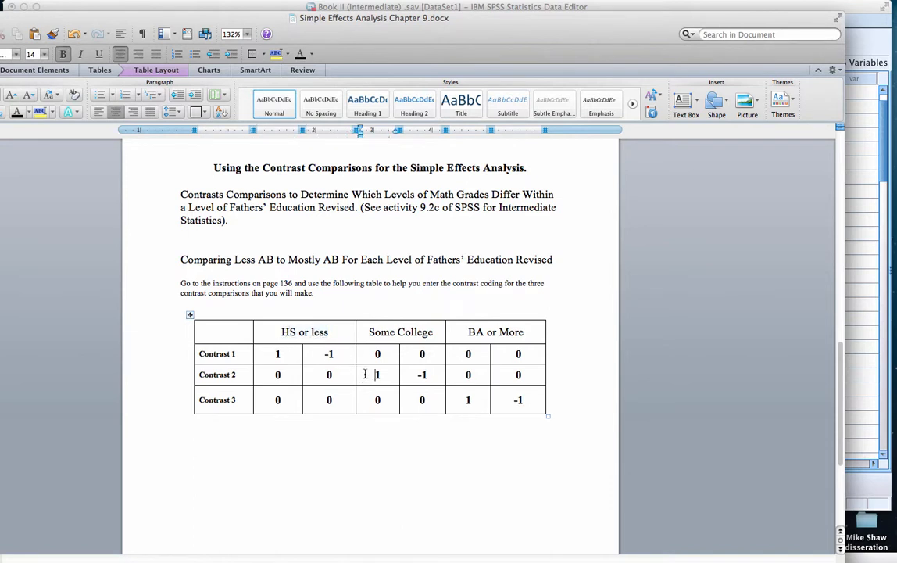
pyautogui.moveTo(364, 375); pyautogui.dragTo(414, 373)
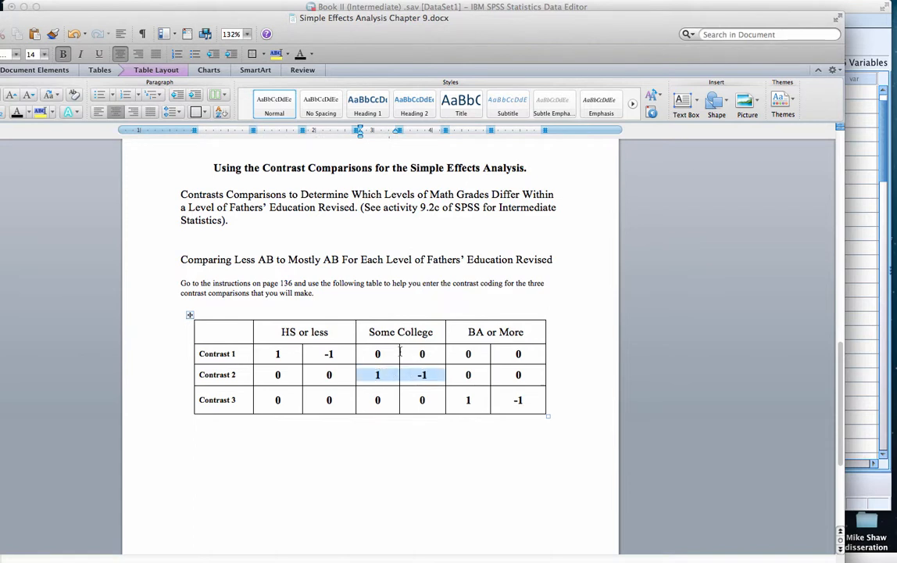
pyautogui.click(373, 375)
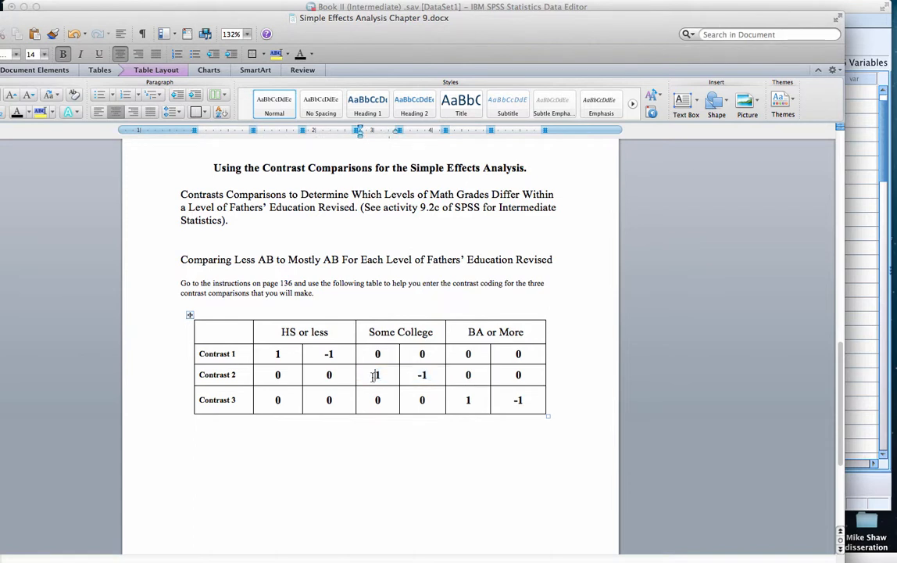
pyautogui.click(416, 374)
pyautogui.click(464, 402)
pyautogui.click(450, 475)
# Return to the SPSS Data Editor, start a One-Way ANOVA and reset its previous settings
pyautogui.press('super+m')
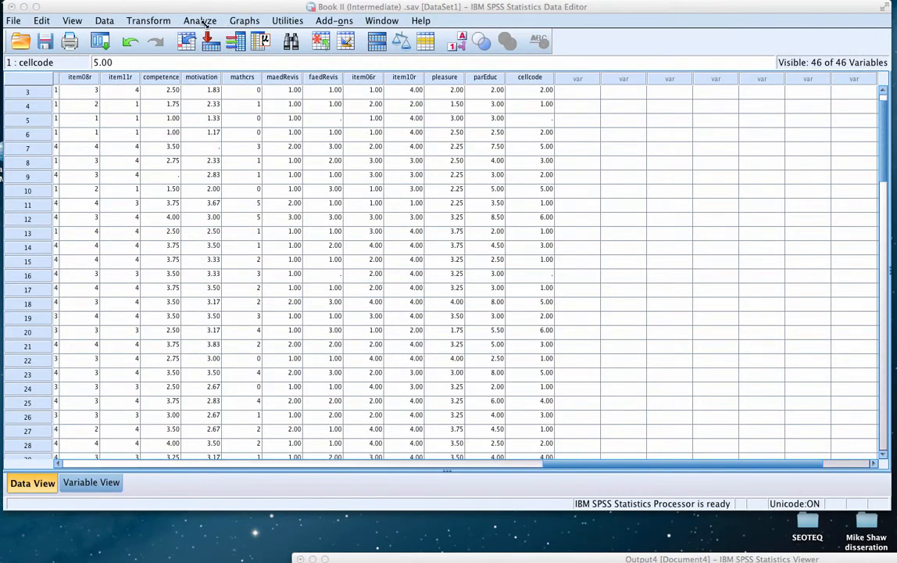
pyautogui.click(205, 24)
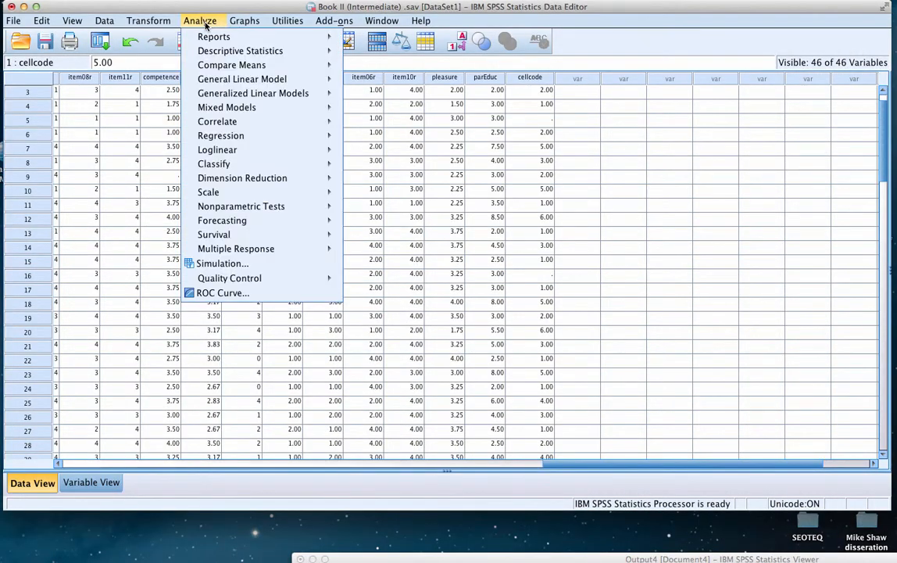
pyautogui.moveTo(207, 70)
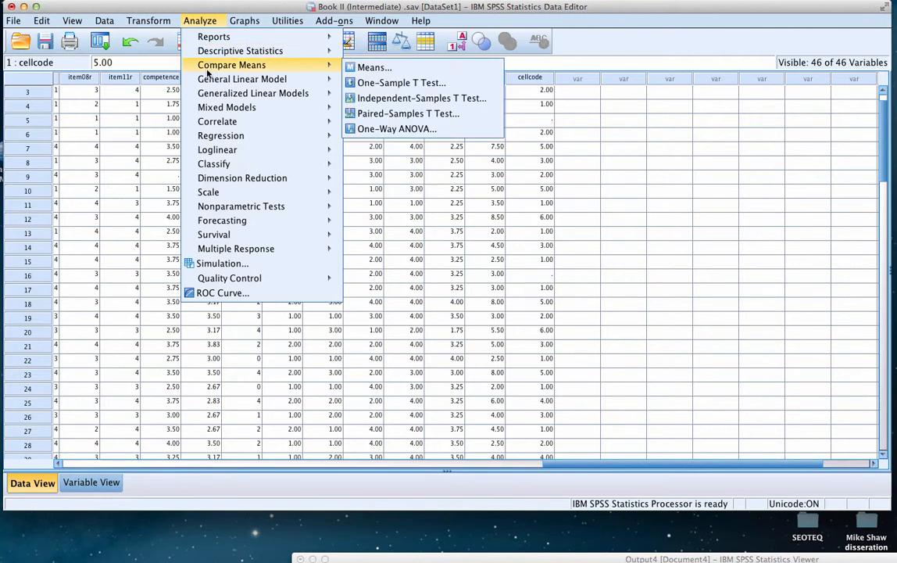
pyautogui.click(367, 130)
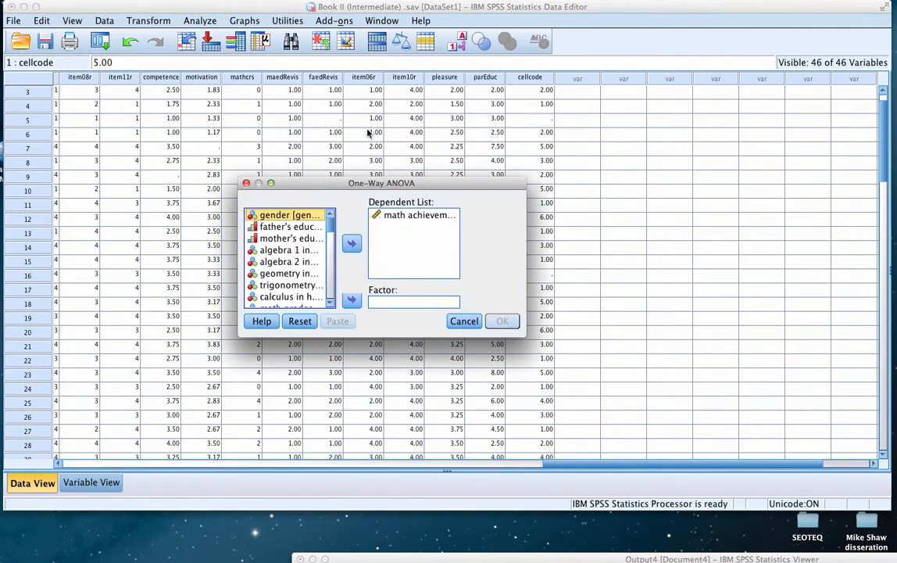
pyautogui.click(301, 324)
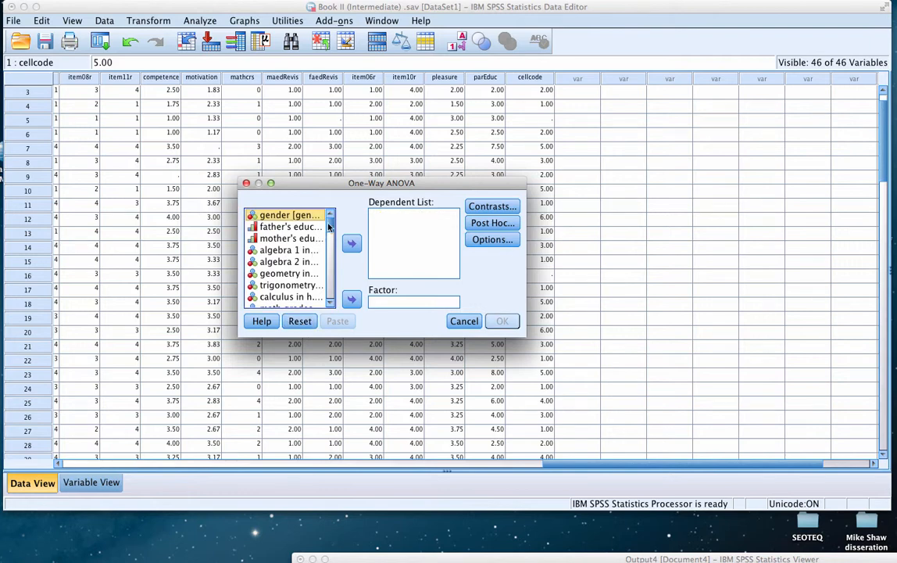
# Assign math achievement as the dependent variable and the six new cell codes variable as the factor
pyautogui.moveTo(329, 225)
pyautogui.mouseDown()
pyautogui.moveTo(328, 269)
pyautogui.moveTo(327, 238)
pyautogui.mouseUp()
pyautogui.click(289, 279)
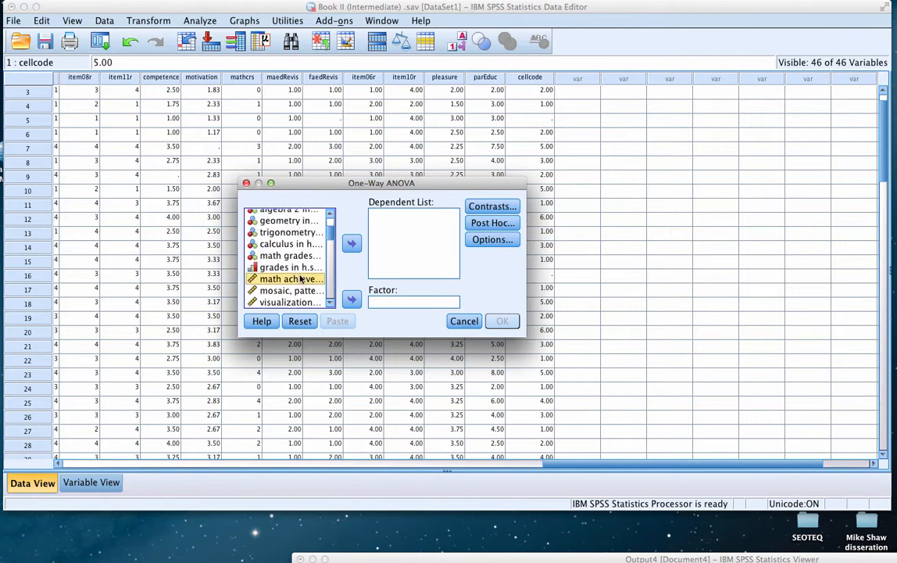
pyautogui.click(351, 243)
pyautogui.scroll(-5, 328, 235)
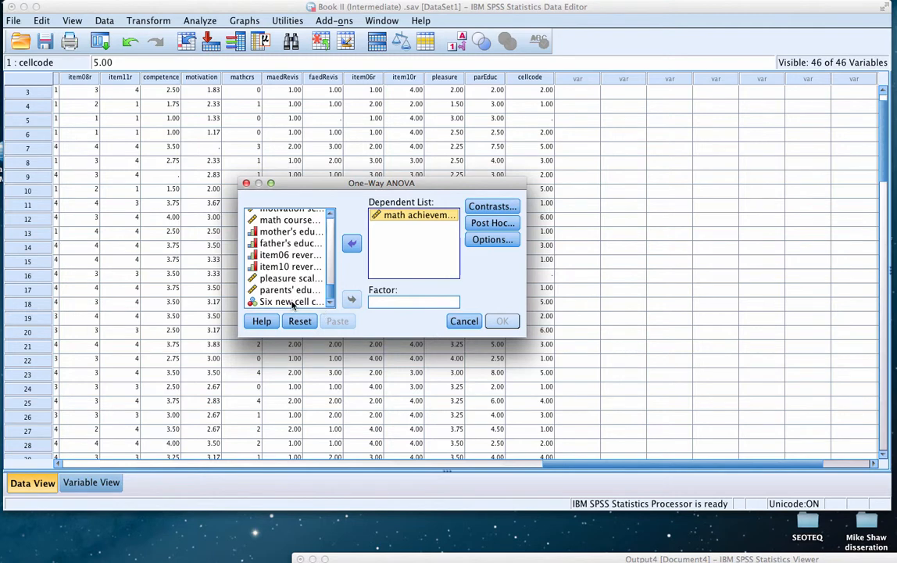
pyautogui.click(289, 302)
pyautogui.click(350, 300)
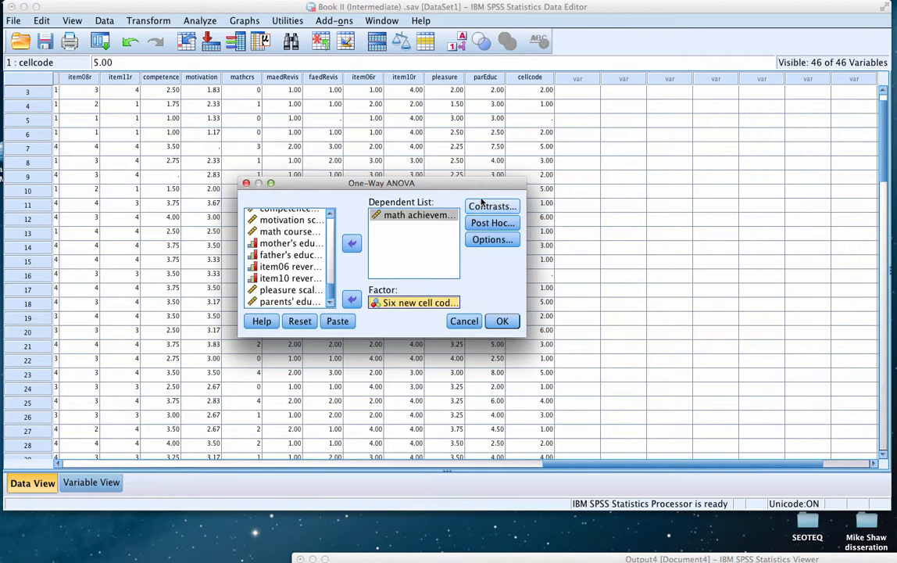
# Open the ANOVA contrast settings, check the Contrast 1 row of the coding table in Word, and return to SPSS
pyautogui.click(482, 206)
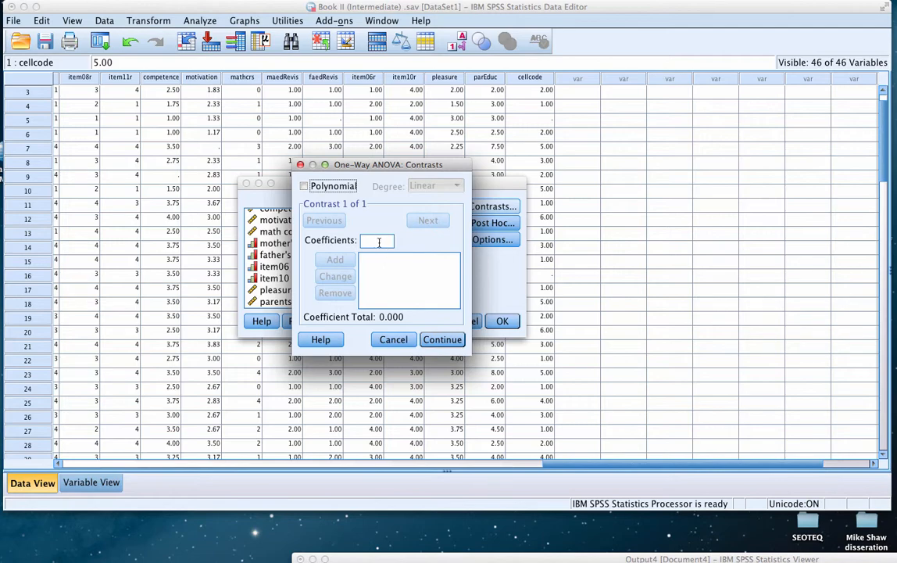
pyautogui.click(570, 561)
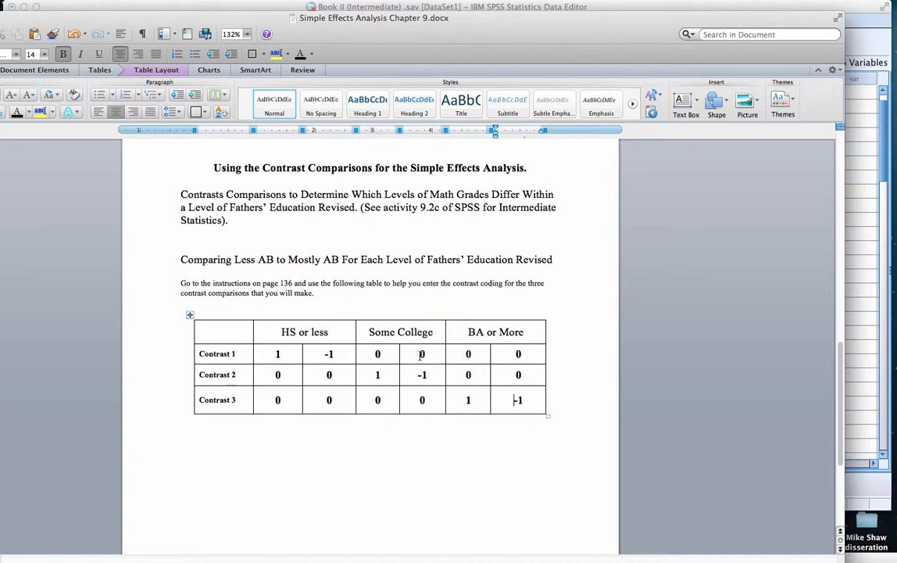
pyautogui.click(321, 354)
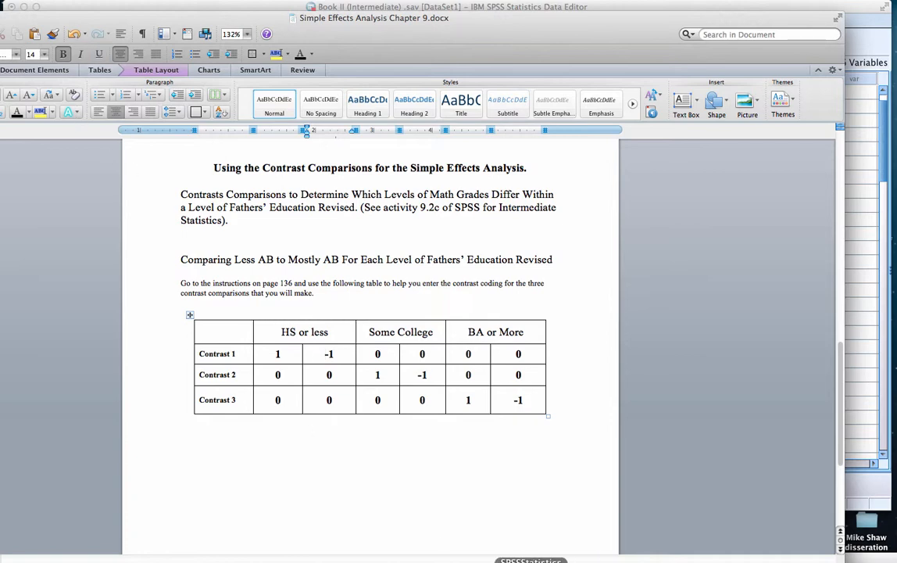
pyautogui.click(531, 561)
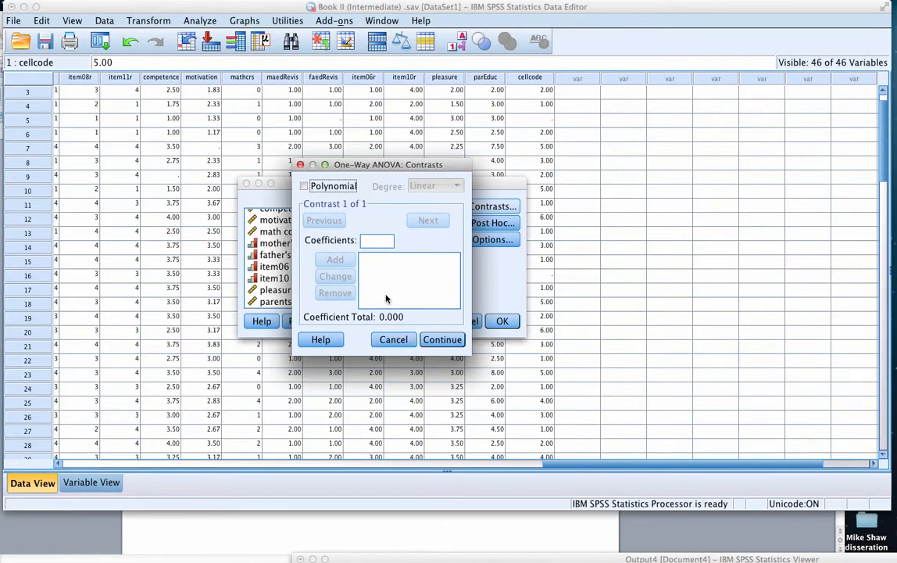
# Enter the first contrast's coefficients in order as 1, -1, 0, 0, 0, 0 and look over the list
pyautogui.click(383, 243)
pyautogui.write('1')
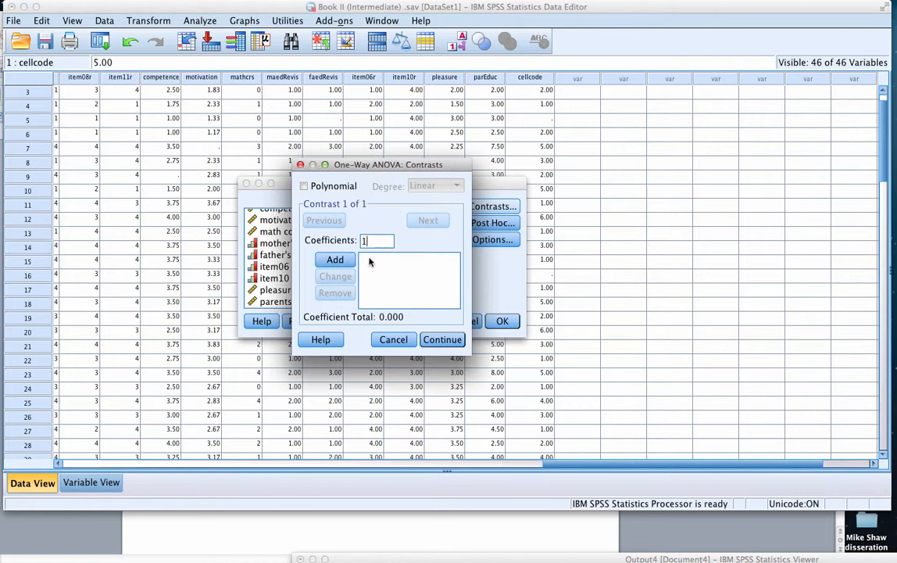
pyautogui.click(334, 259)
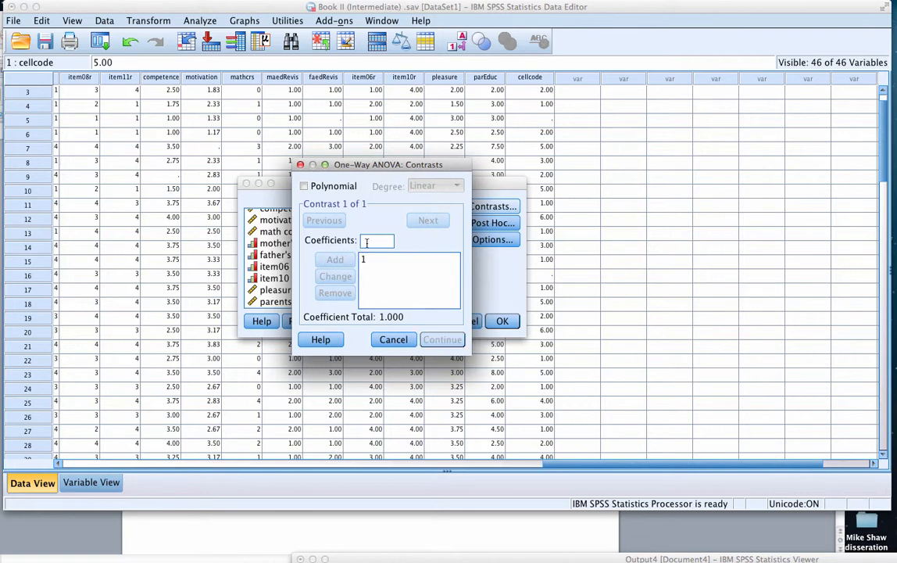
pyautogui.write('-1')
pyautogui.click(334, 259)
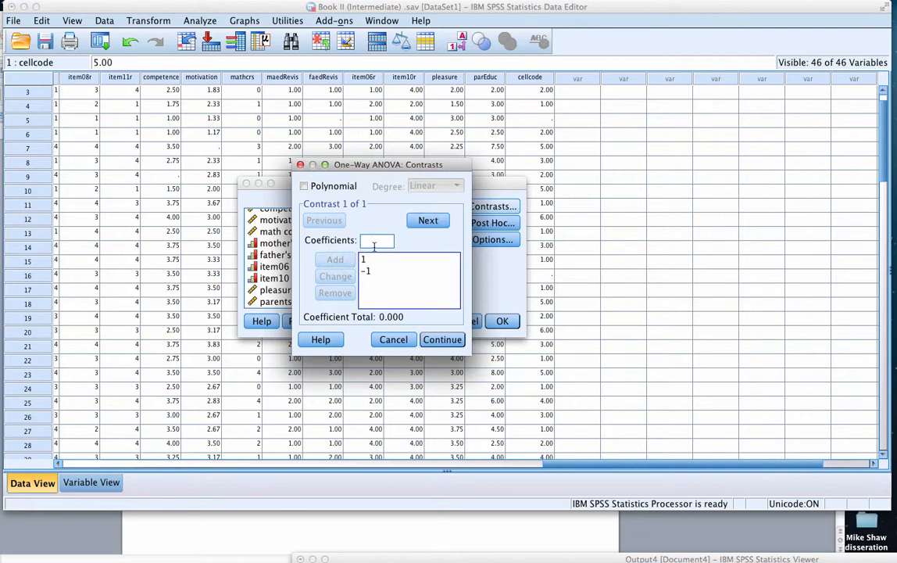
pyautogui.write('0')
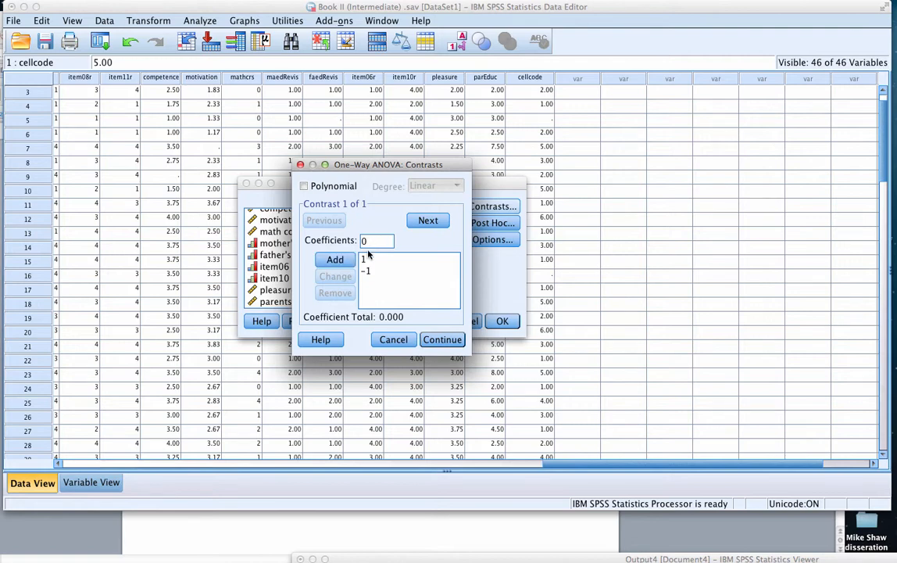
pyautogui.click(342, 259)
pyautogui.write('0')
pyautogui.click(335, 259)
pyautogui.write('0')
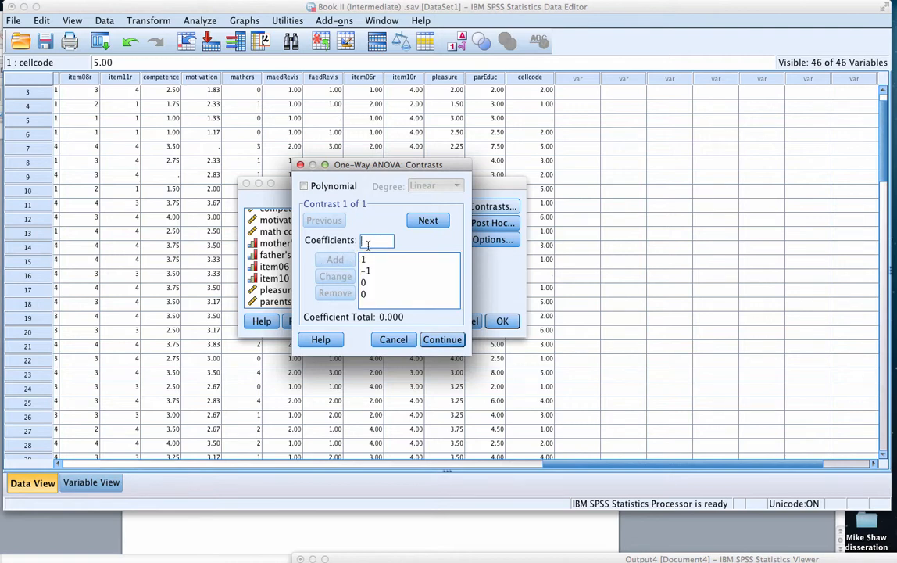
pyautogui.click(343, 259)
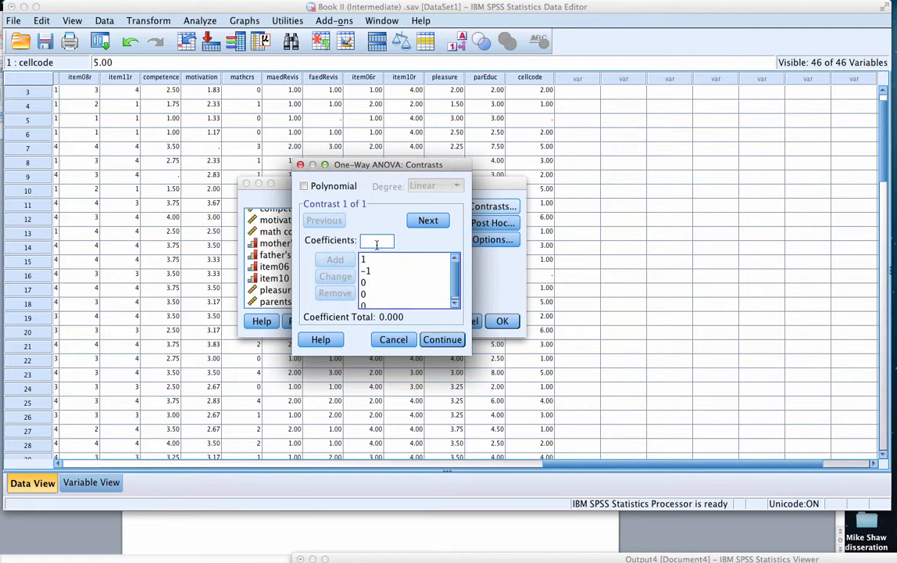
pyautogui.write('0')
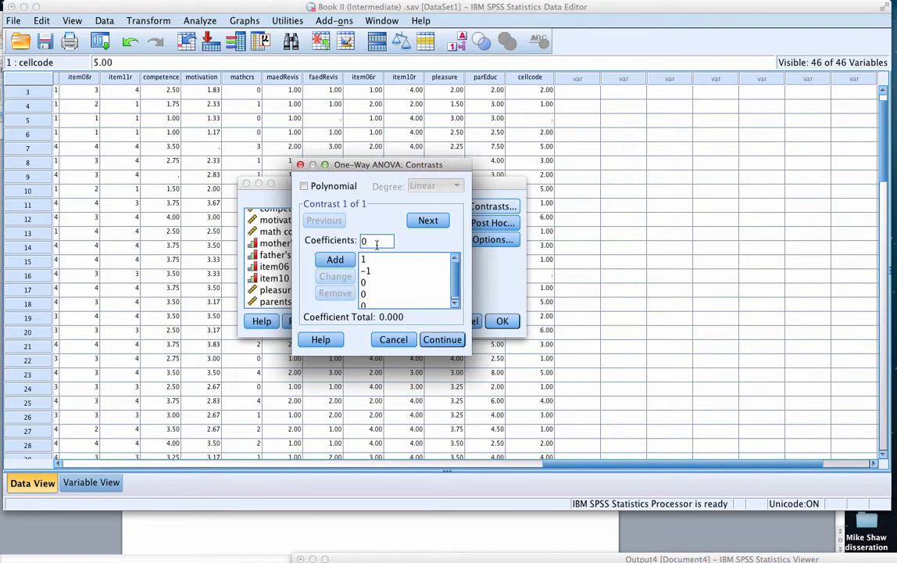
pyautogui.click(338, 260)
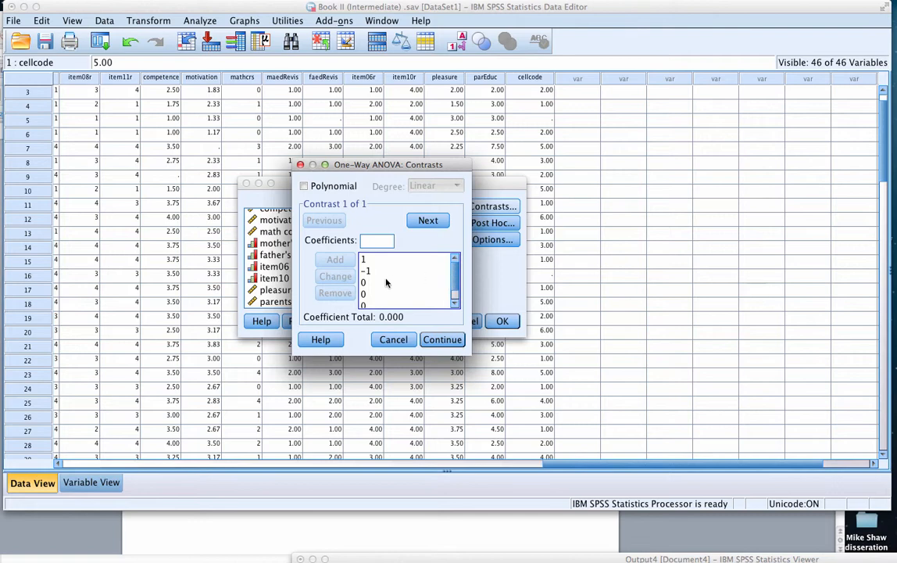
pyautogui.moveTo(454, 277)
pyautogui.mouseDown()
pyautogui.moveTo(454, 297)
pyautogui.moveTo(454, 263)
pyautogui.mouseUp()
# Start the second contrast, check the Contrast 2 row of the coding table in Word, and return to SPSS
pyautogui.click(414, 223)
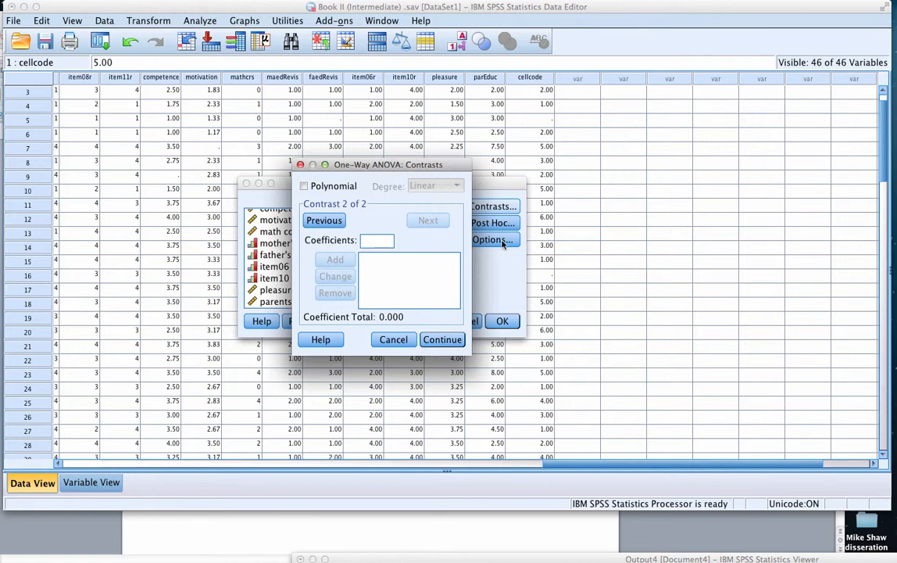
pyautogui.click(344, 535)
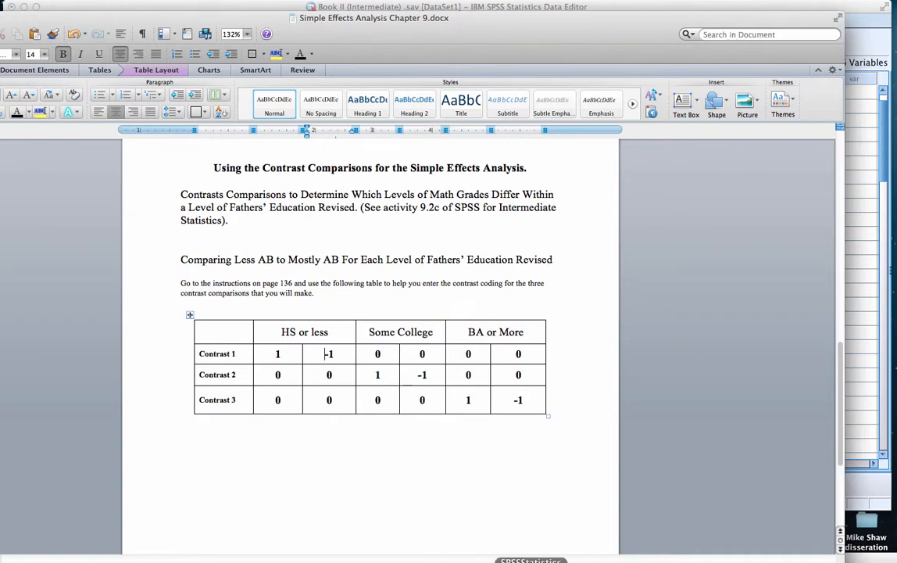
pyautogui.click(531, 561)
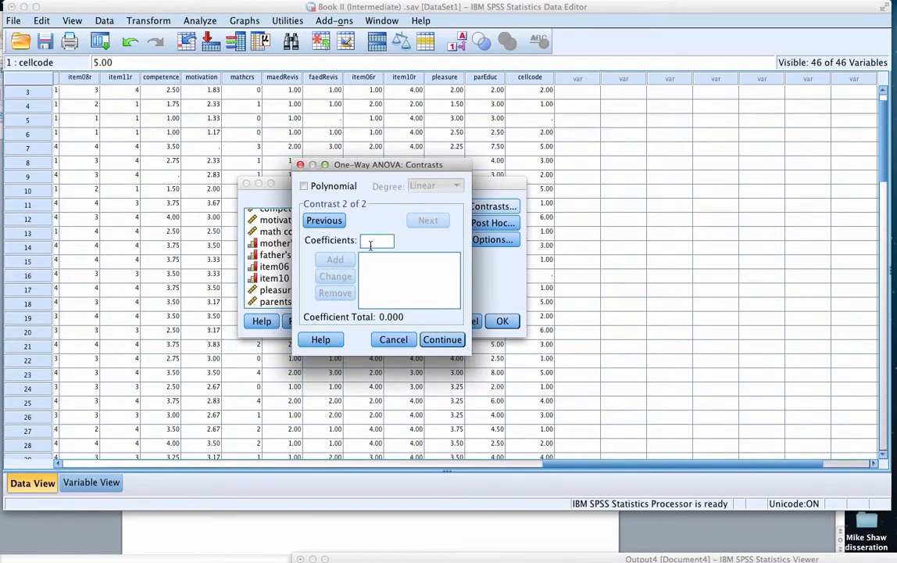
# Enter the second contrast's coefficients in order as 0, 0, 1, -1, 0, 0
pyautogui.write('0')
pyautogui.click(334, 258)
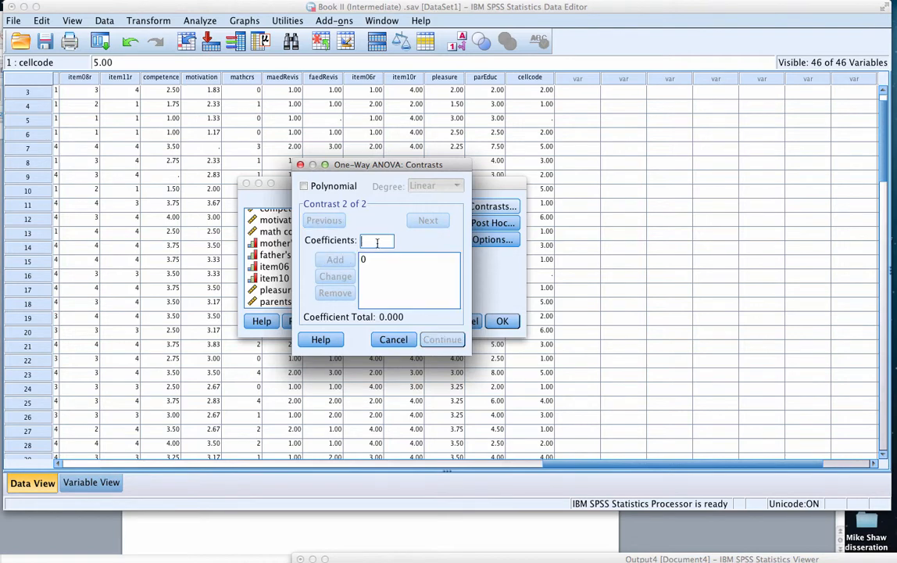
pyautogui.write('0')
pyautogui.click(335, 259)
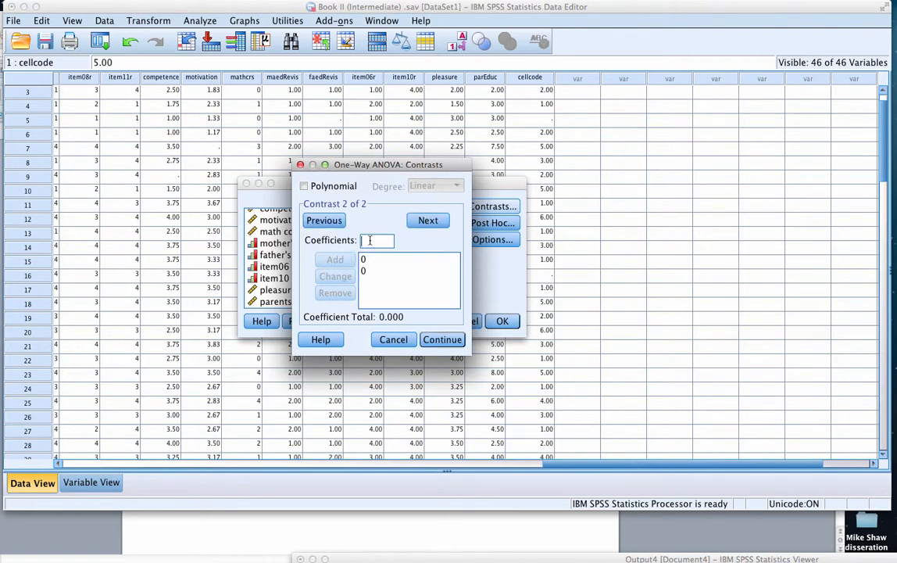
pyautogui.write('1')
pyautogui.click(336, 259)
pyautogui.write('-1')
pyautogui.click(336, 259)
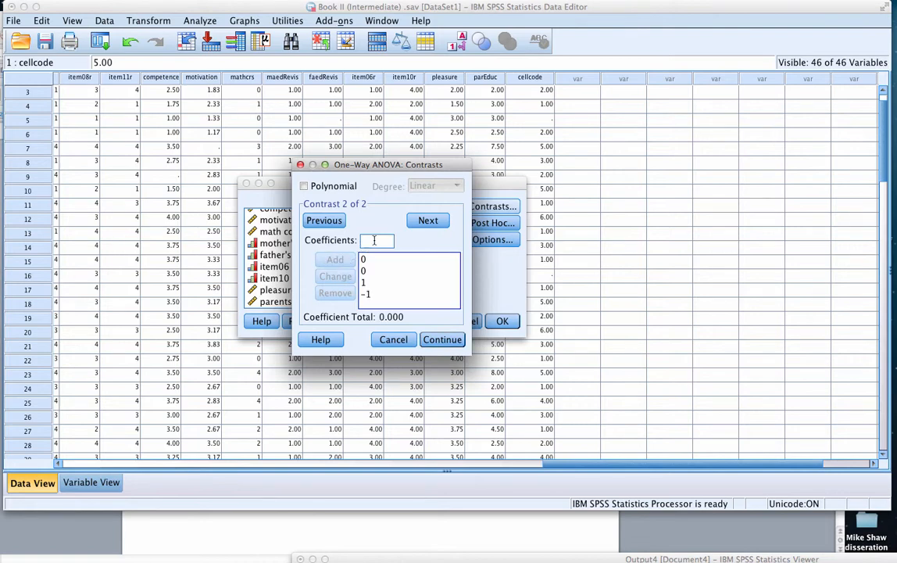
pyautogui.write('0')
pyautogui.click(336, 259)
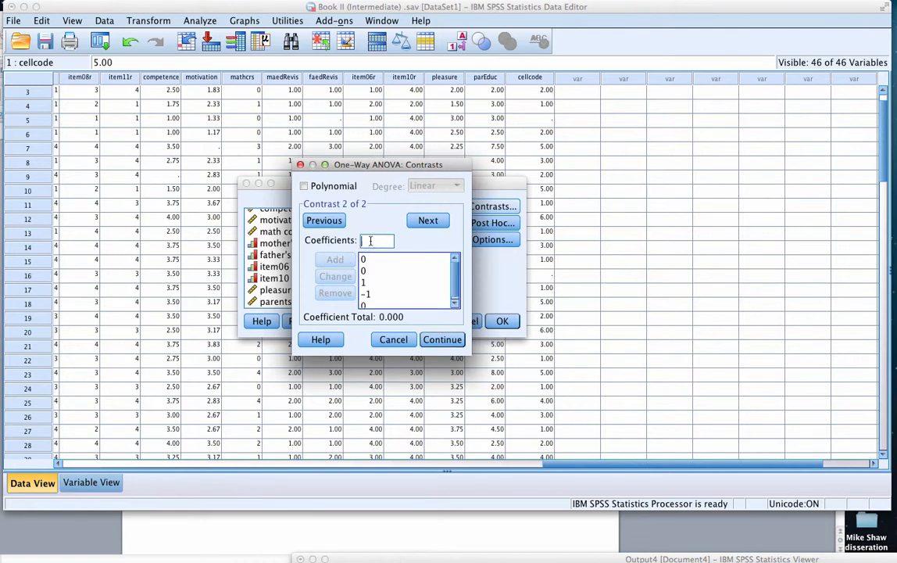
pyautogui.write('0')
pyautogui.click(349, 262)
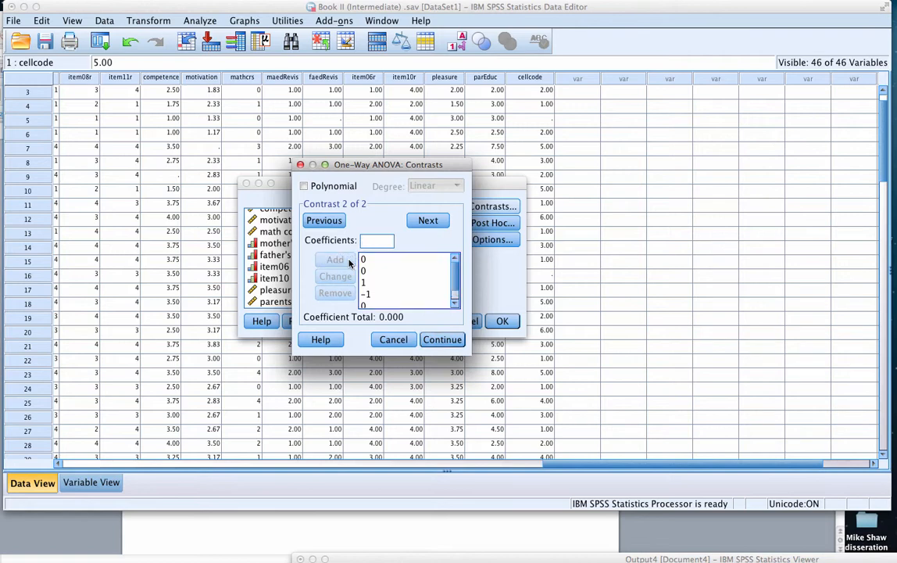
# Start the third contrast and enter its coefficients in order as 0, 0, 0, 0, 1, -1
pyautogui.click(436, 221)
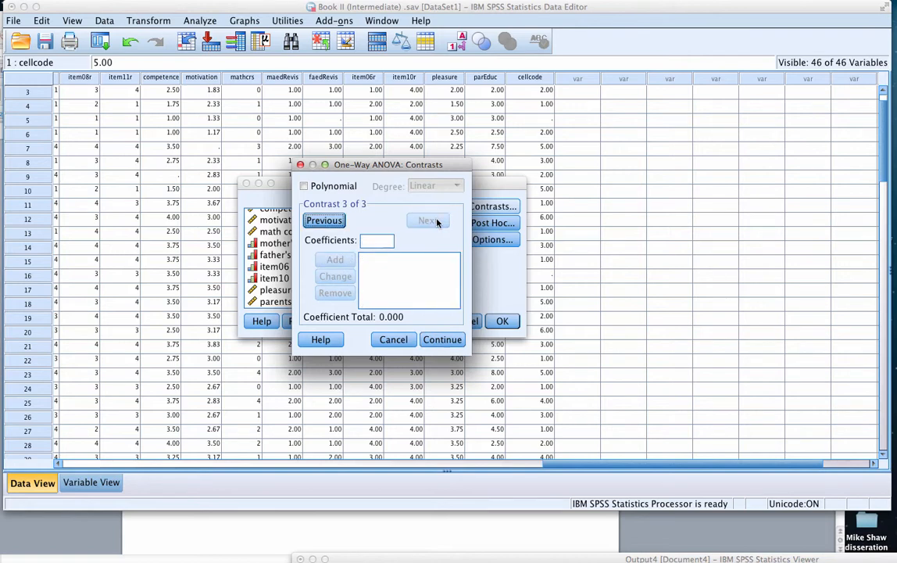
pyautogui.write('0')
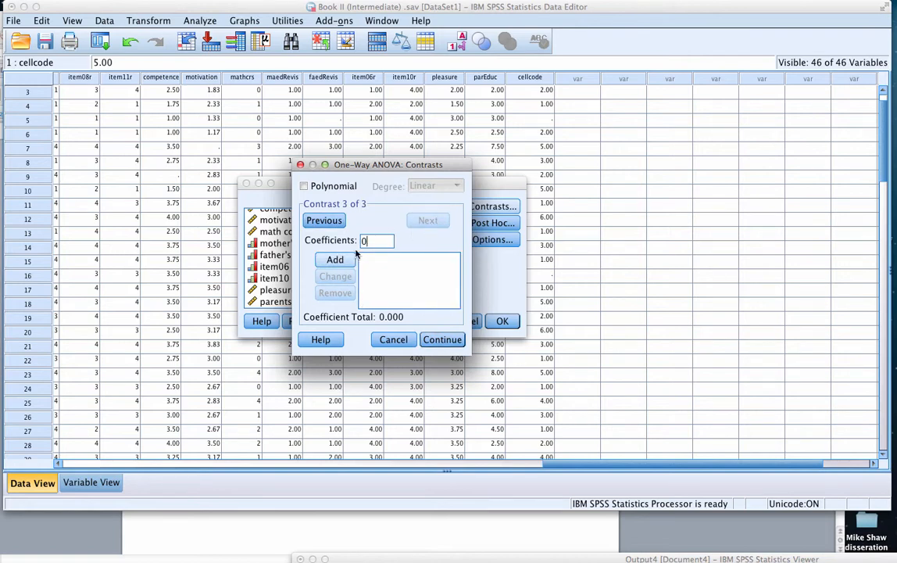
pyautogui.click(337, 261)
pyautogui.write('0')
pyautogui.click(340, 261)
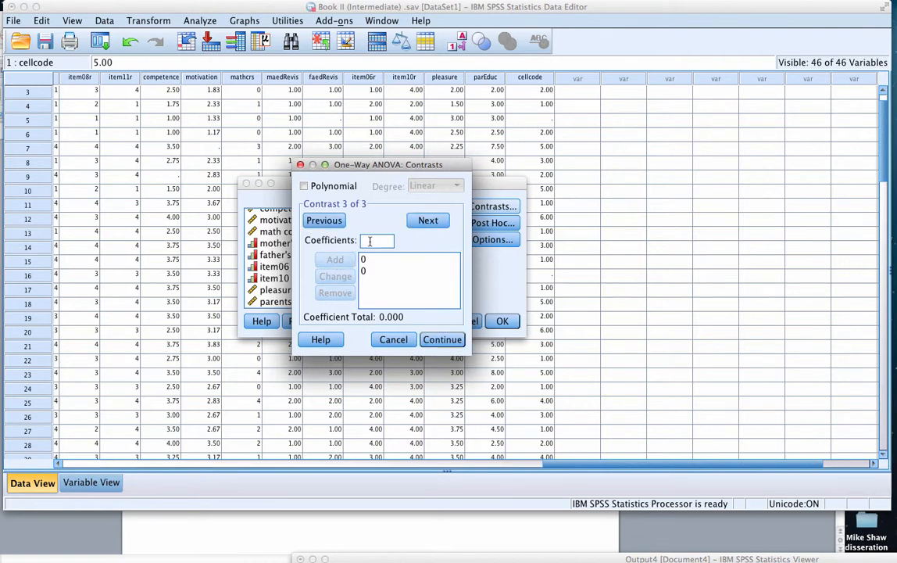
pyautogui.write('0')
pyautogui.click(337, 261)
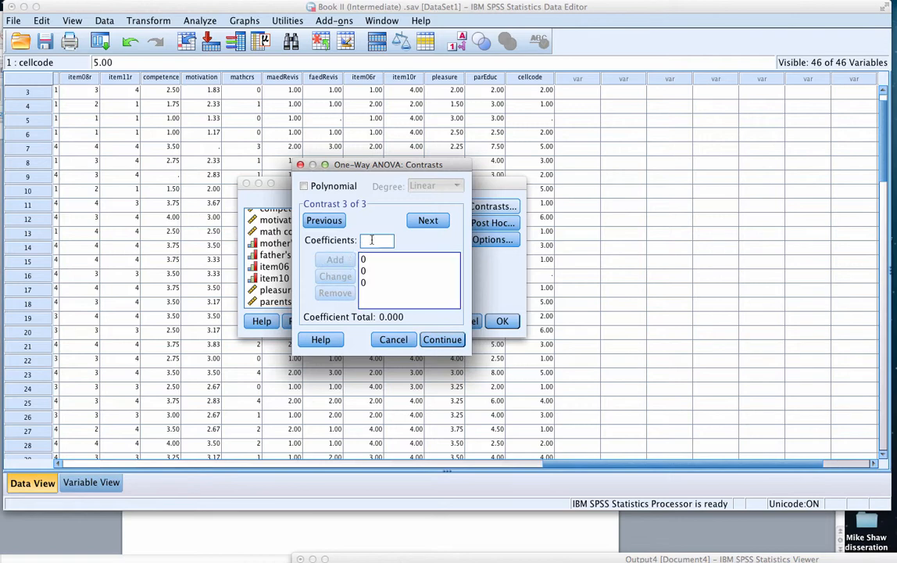
pyautogui.write('0')
pyautogui.click(334, 260)
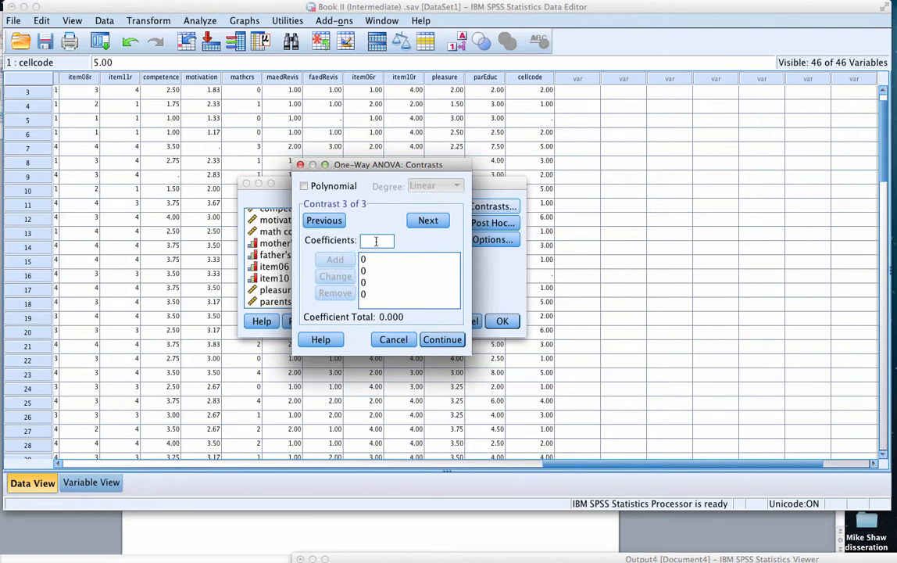
pyautogui.click(336, 260)
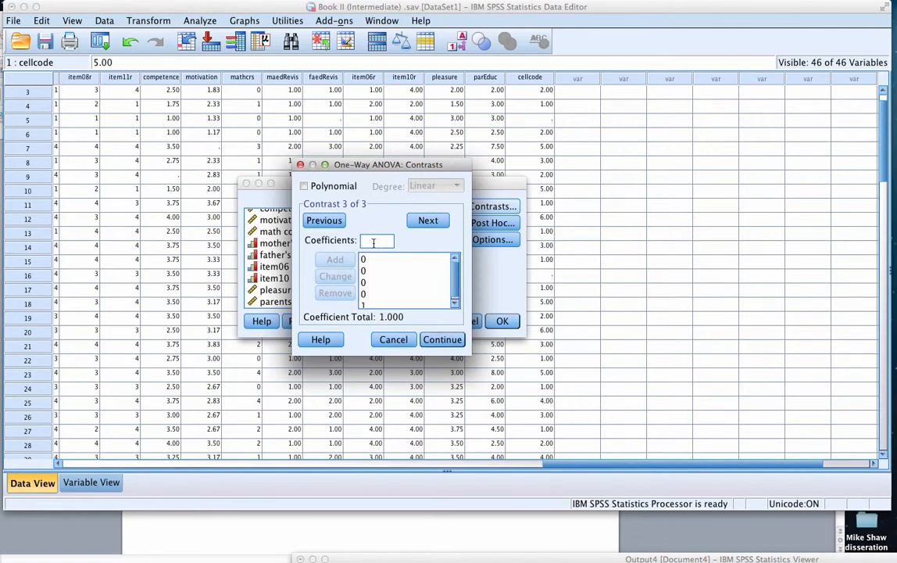
pyautogui.write('-1')
pyautogui.click(336, 260)
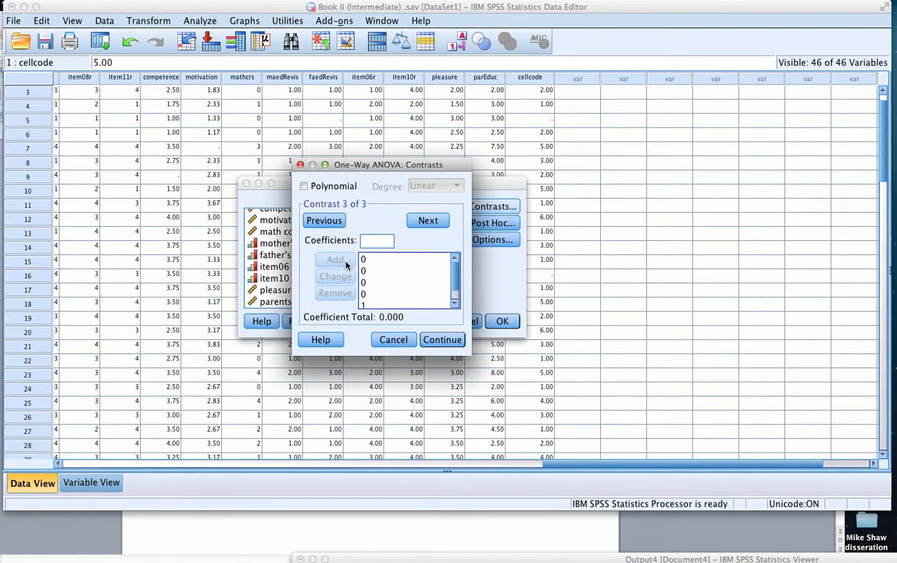
# Accept the three contrasts, include Descriptive statistics in the One-Way ANOVA options, and run the analysis
pyautogui.click(443, 339)
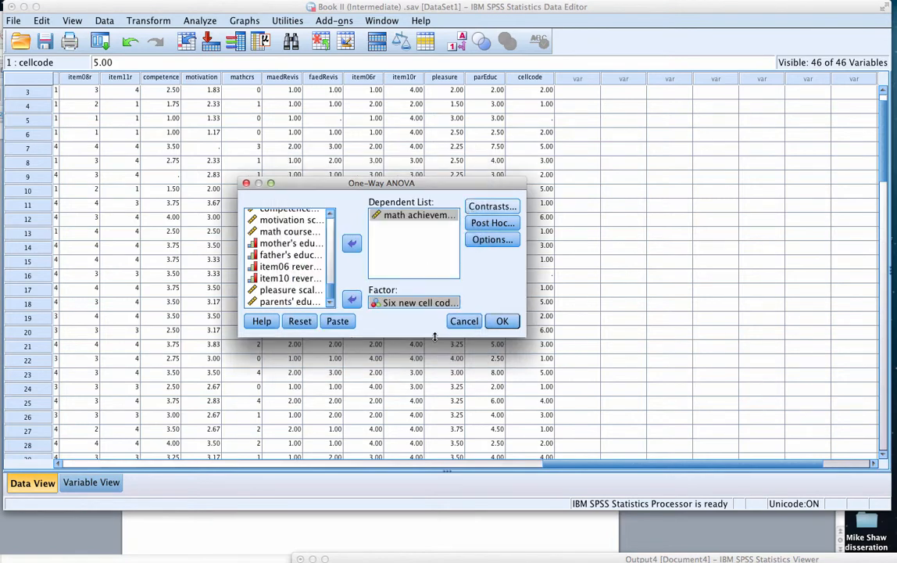
pyautogui.click(491, 239)
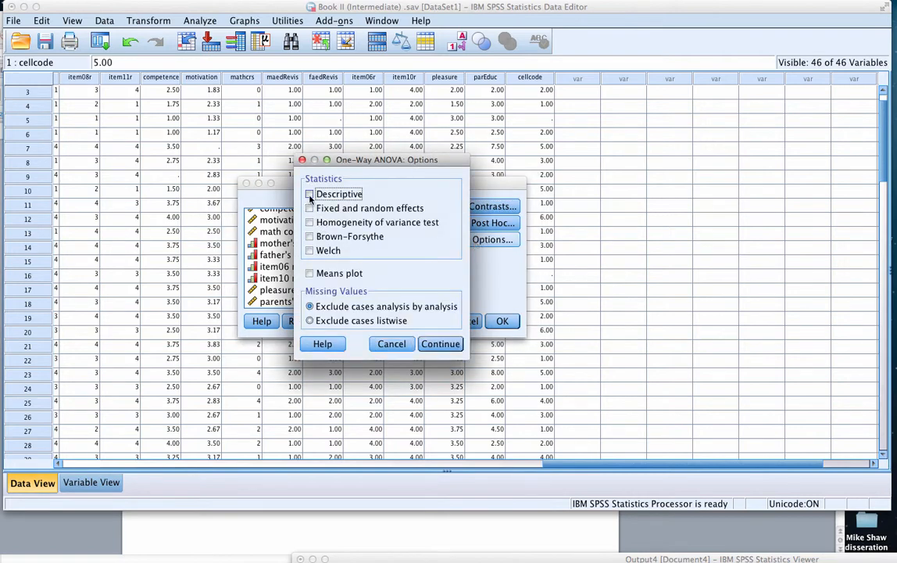
pyautogui.click(442, 344)
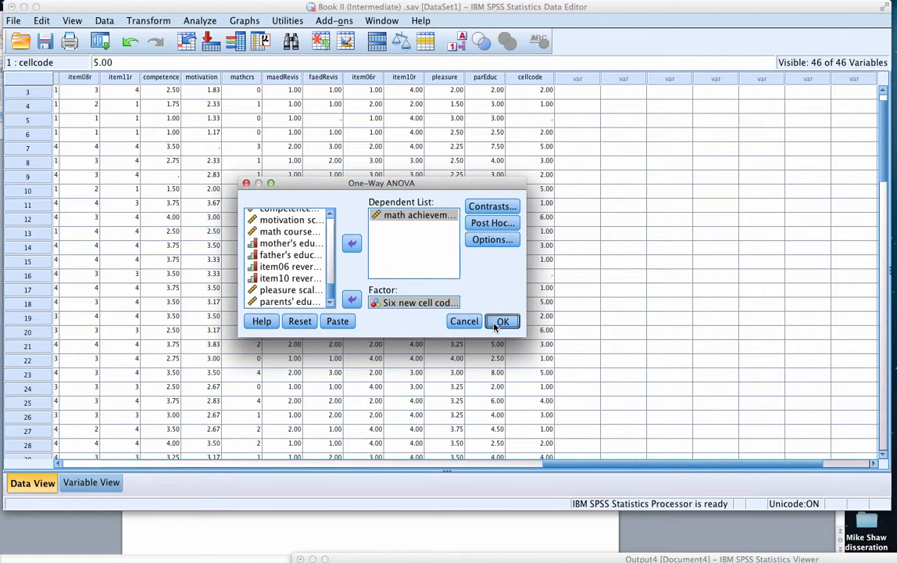
pyautogui.click(495, 326)
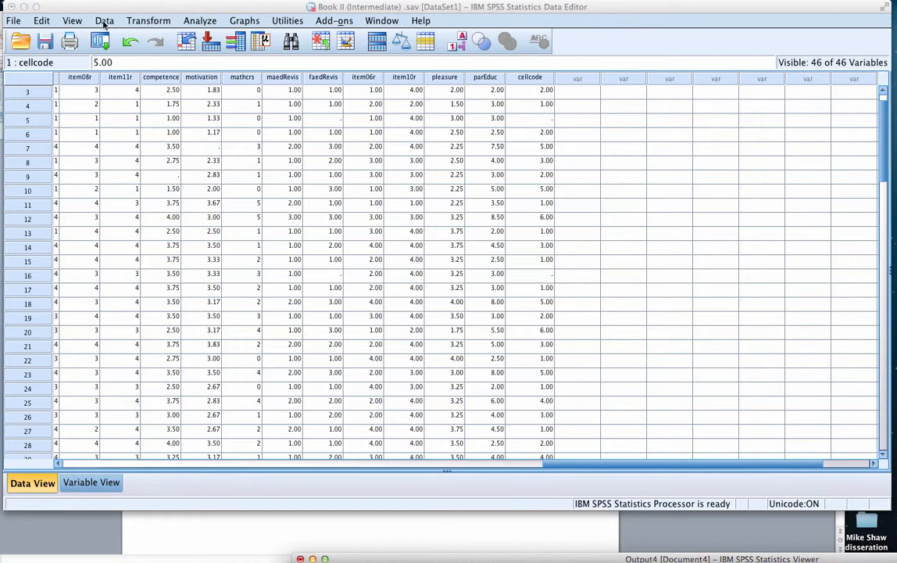
# Move the Data Editor window aside and bring the Output4 viewer window up fully into view
pyautogui.moveTo(99, 6); pyautogui.dragTo(288, 284)
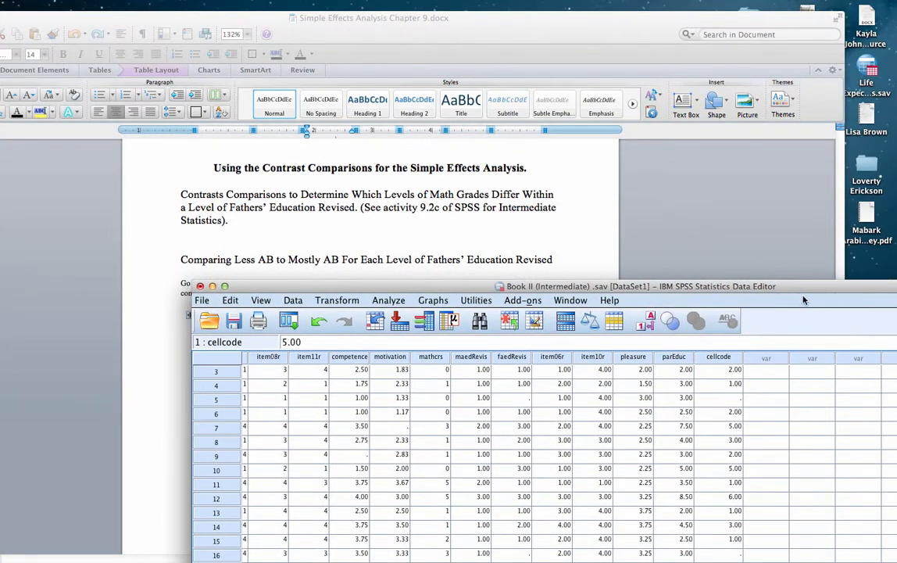
pyautogui.moveTo(802, 287); pyautogui.dragTo(644, 88)
pyautogui.click(414, 101)
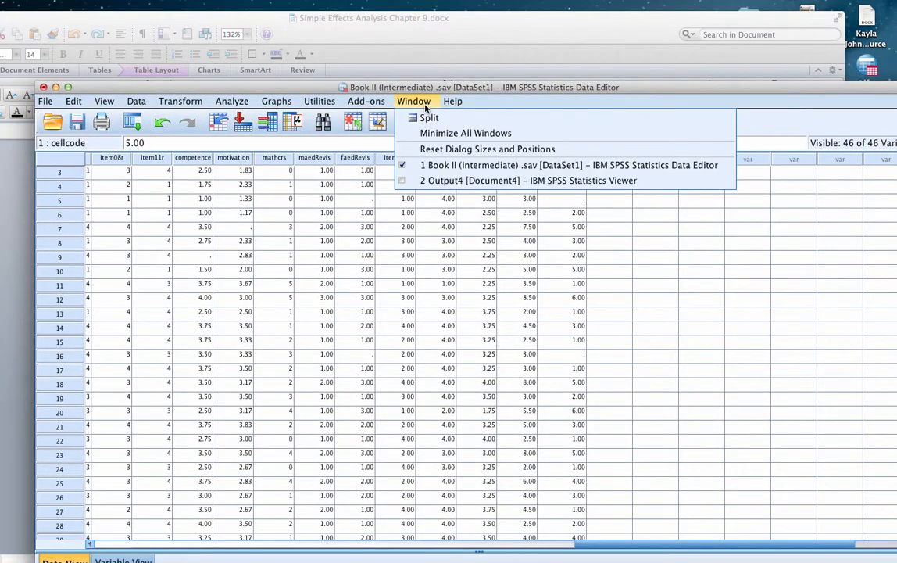
pyautogui.click(427, 181)
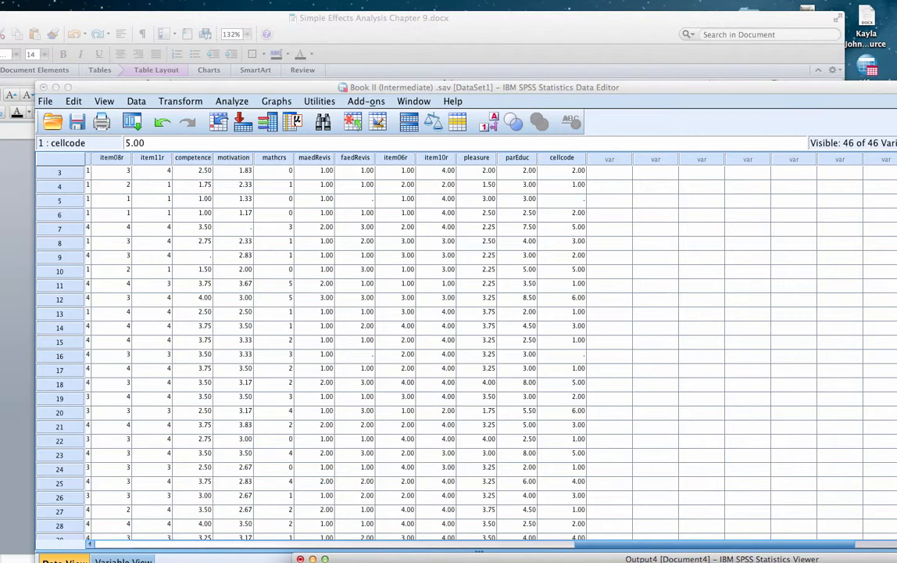
pyautogui.moveTo(664, 559); pyautogui.dragTo(664, 10)
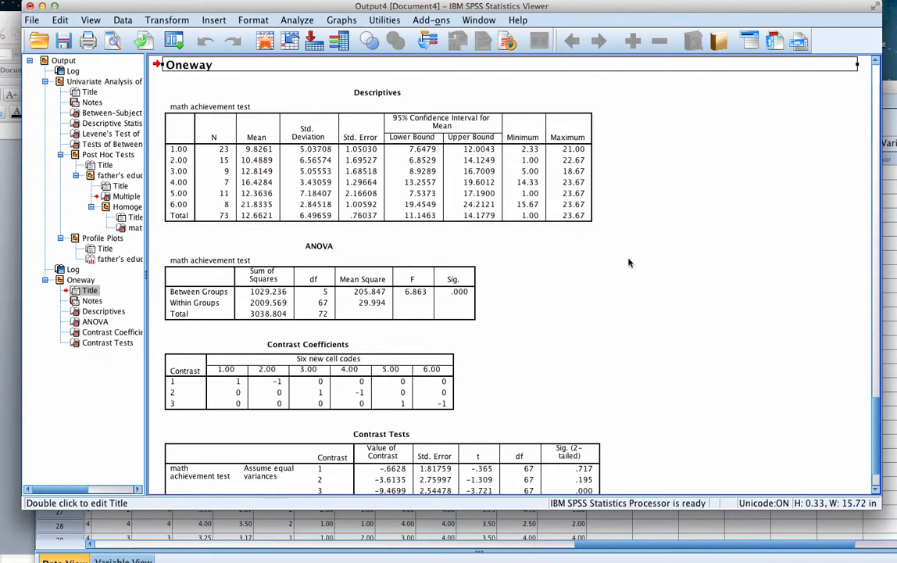
# Examine the significance values in the ANOVA table and the t, df and significance columns of the Contrast Tests table
pyautogui.scroll(-3, 629, 262)
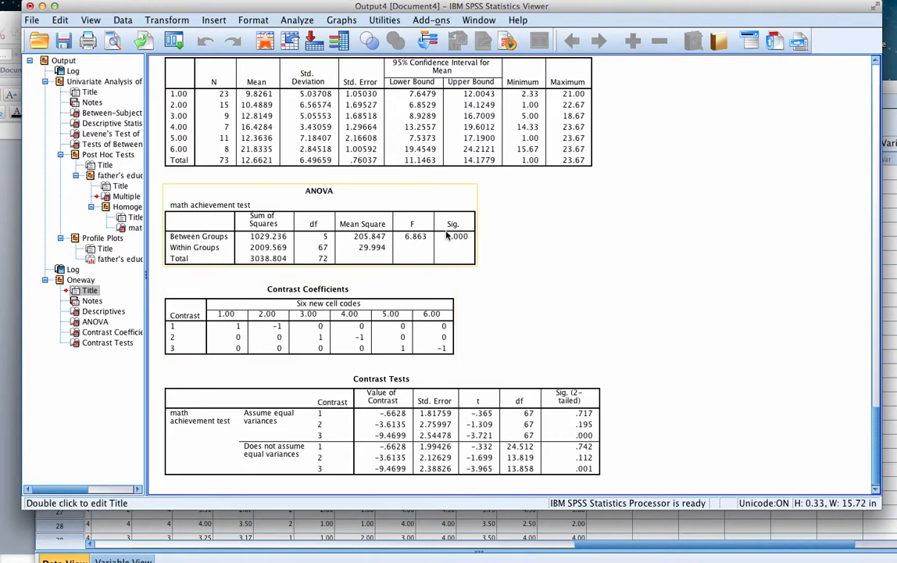
pyautogui.click(472, 235)
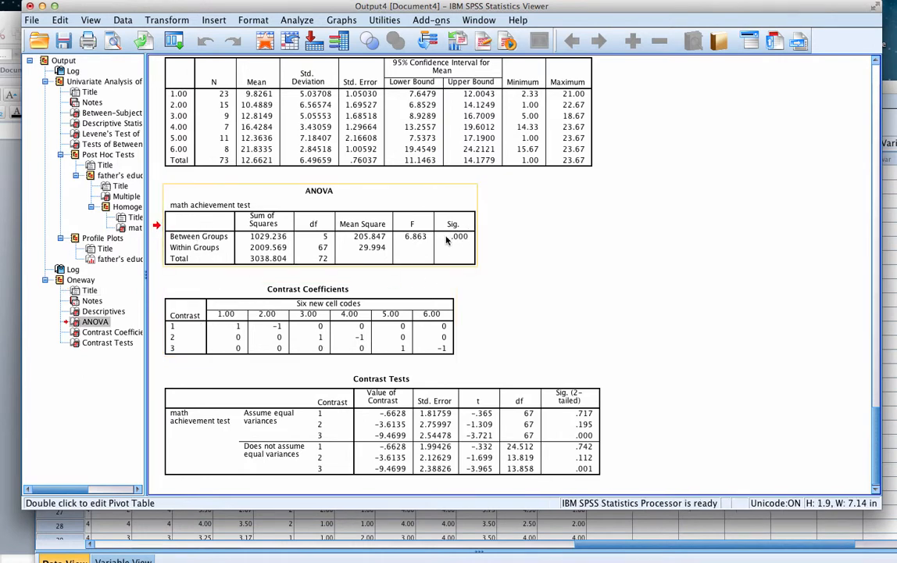
pyautogui.scroll(-1, 633, 285)
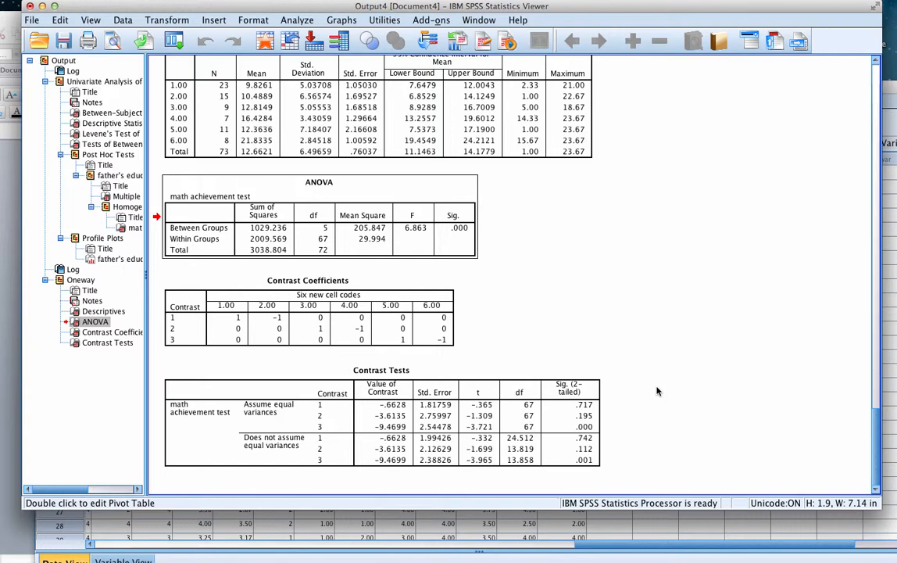
pyautogui.click(585, 405)
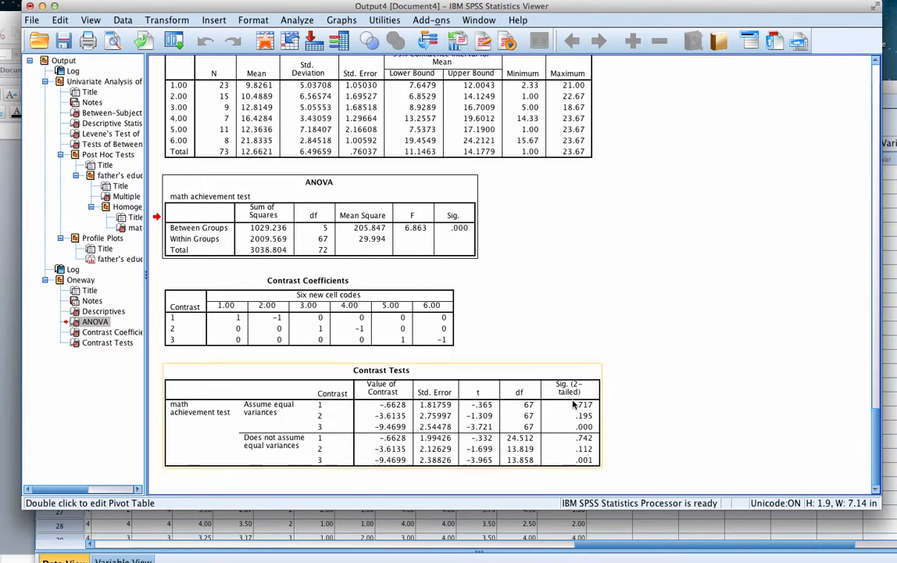
pyautogui.click(616, 400)
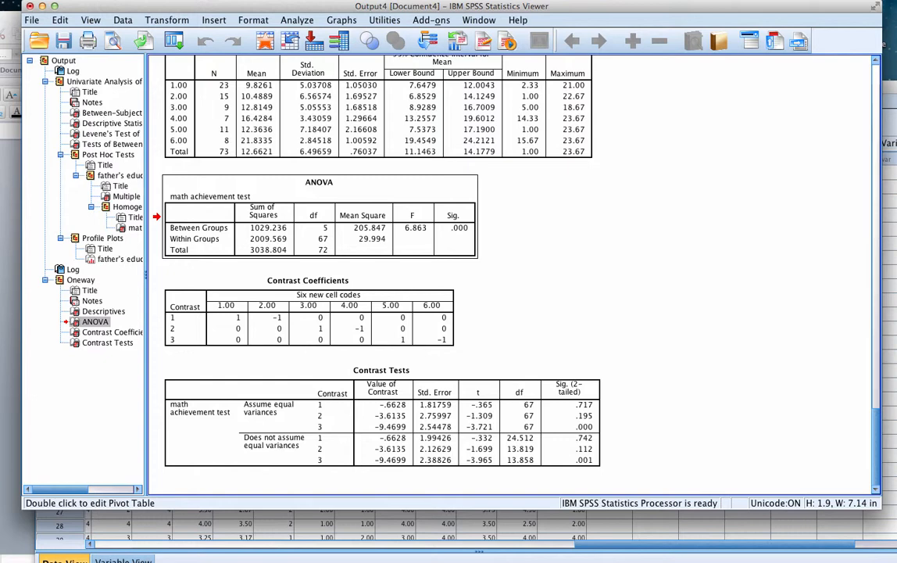
pyautogui.click(473, 447)
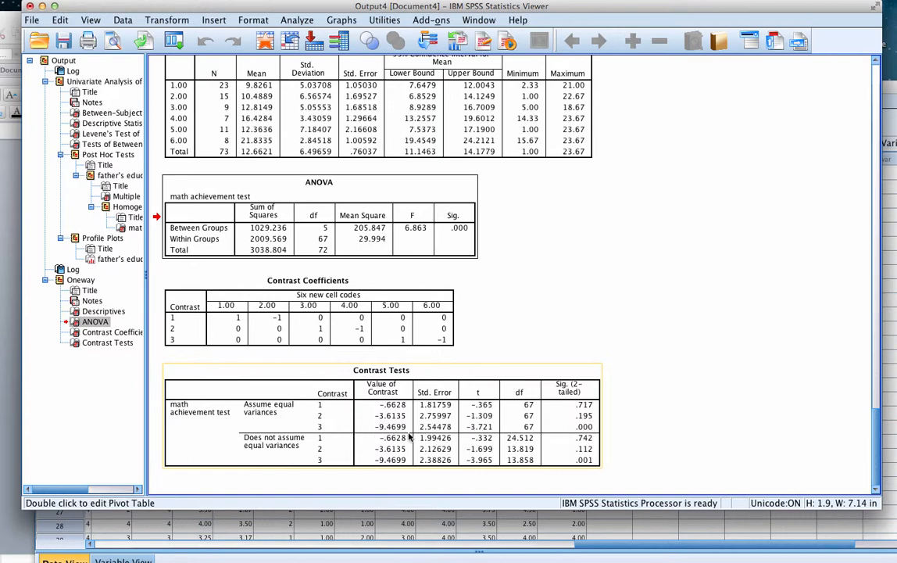
pyautogui.click(531, 418)
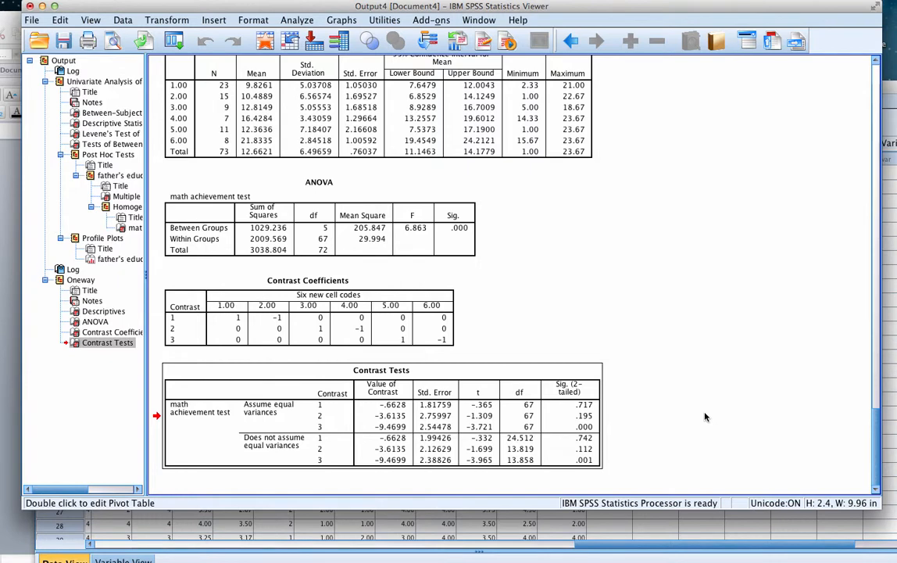